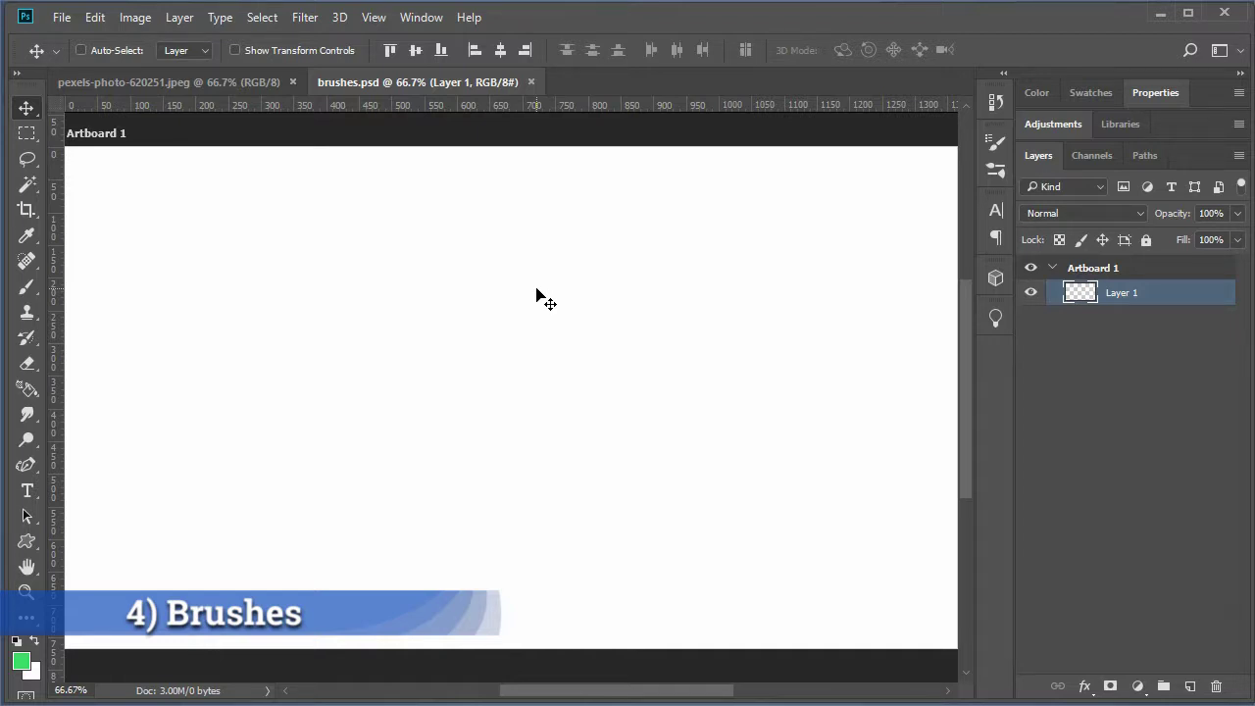
Step: Switch to the Brush tool and browse the Original, Islamic Brushes and flowers preset groups
{"action": "key", "text": "b"}
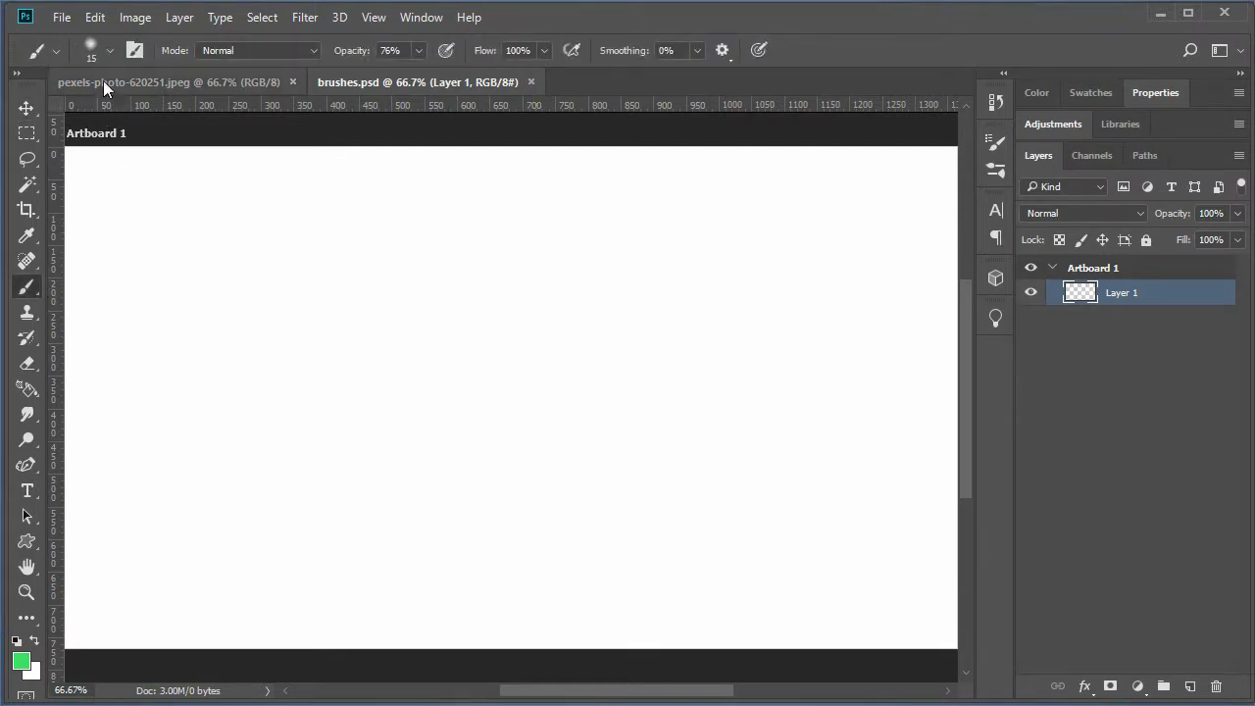
{"action": "left_click", "coordinate": [111, 49]}
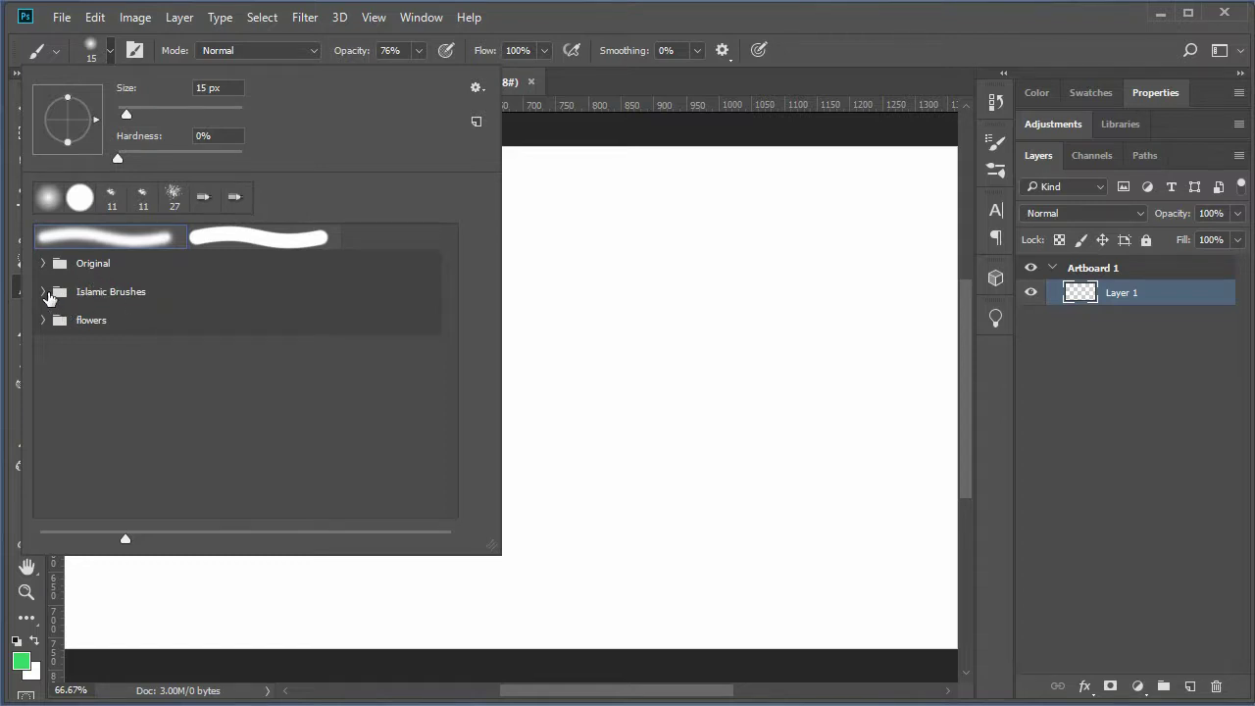
{"action": "left_click", "coordinate": [44, 292]}
{"action": "left_click", "coordinate": [63, 320]}
{"action": "left_click", "coordinate": [62, 320]}
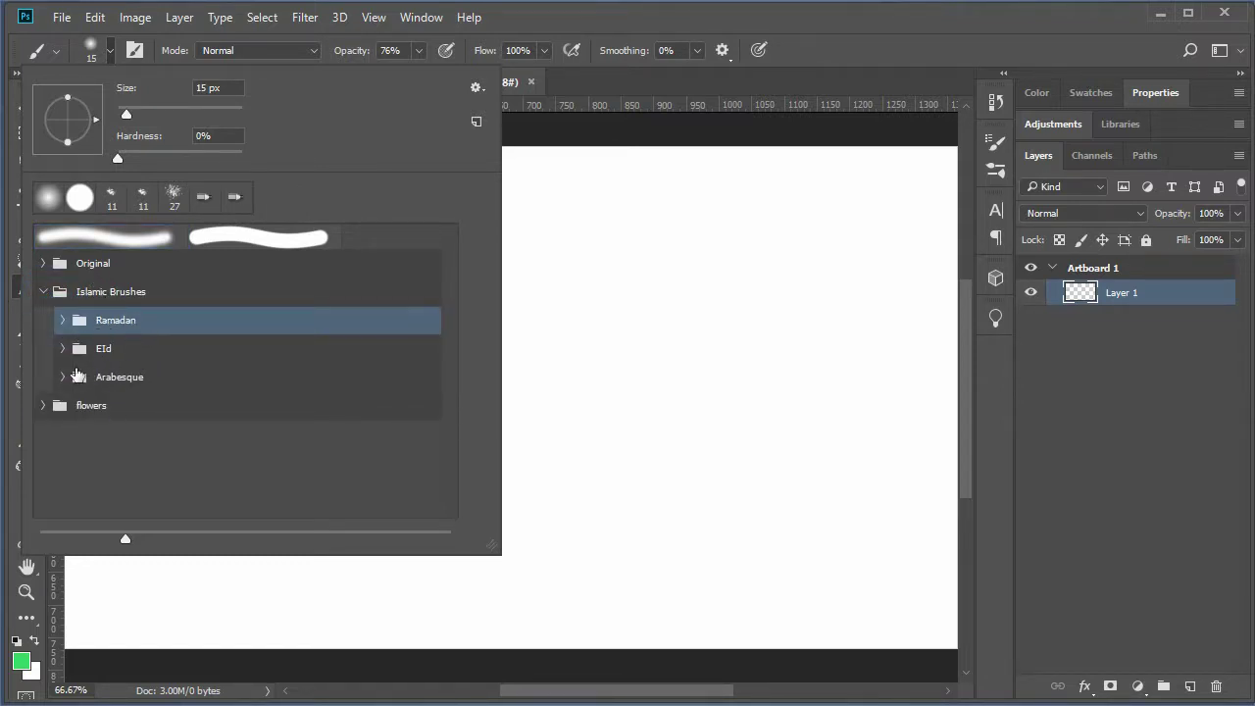
{"action": "left_click", "coordinate": [44, 291]}
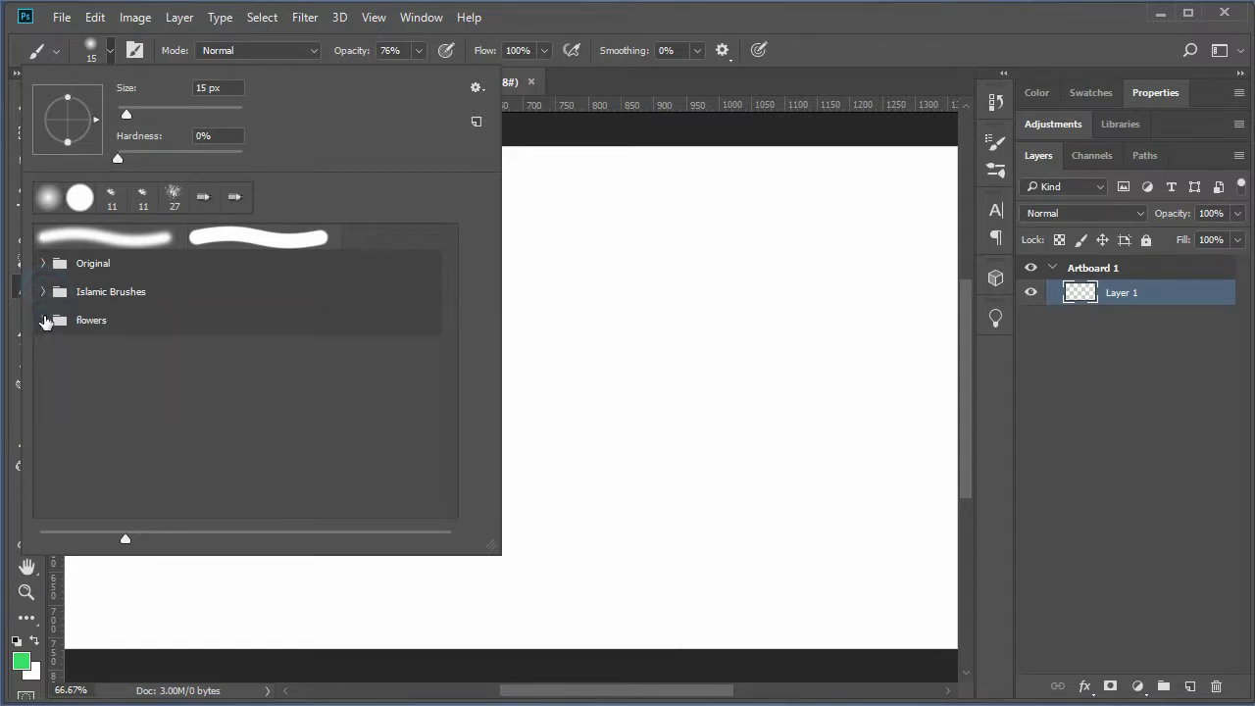
{"action": "left_click", "coordinate": [41, 320]}
{"action": "left_click", "coordinate": [41, 320]}
{"action": "left_click", "coordinate": [42, 263]}
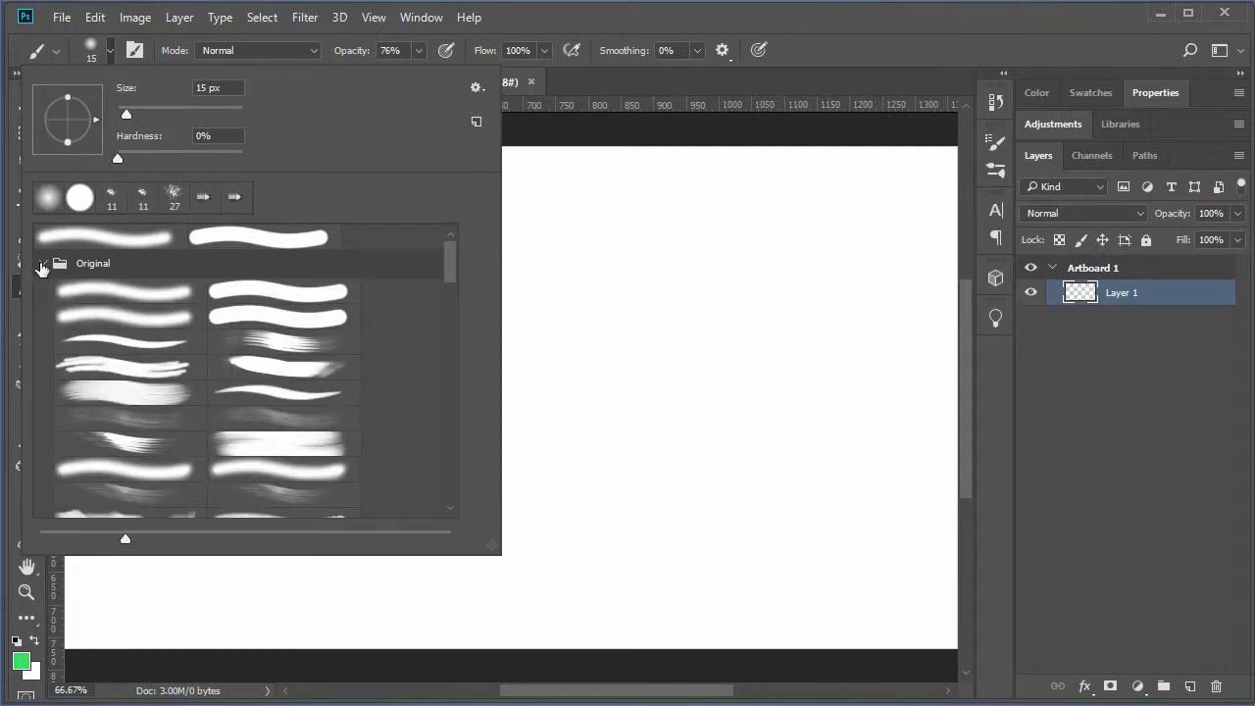
{"action": "left_click", "coordinate": [42, 264]}
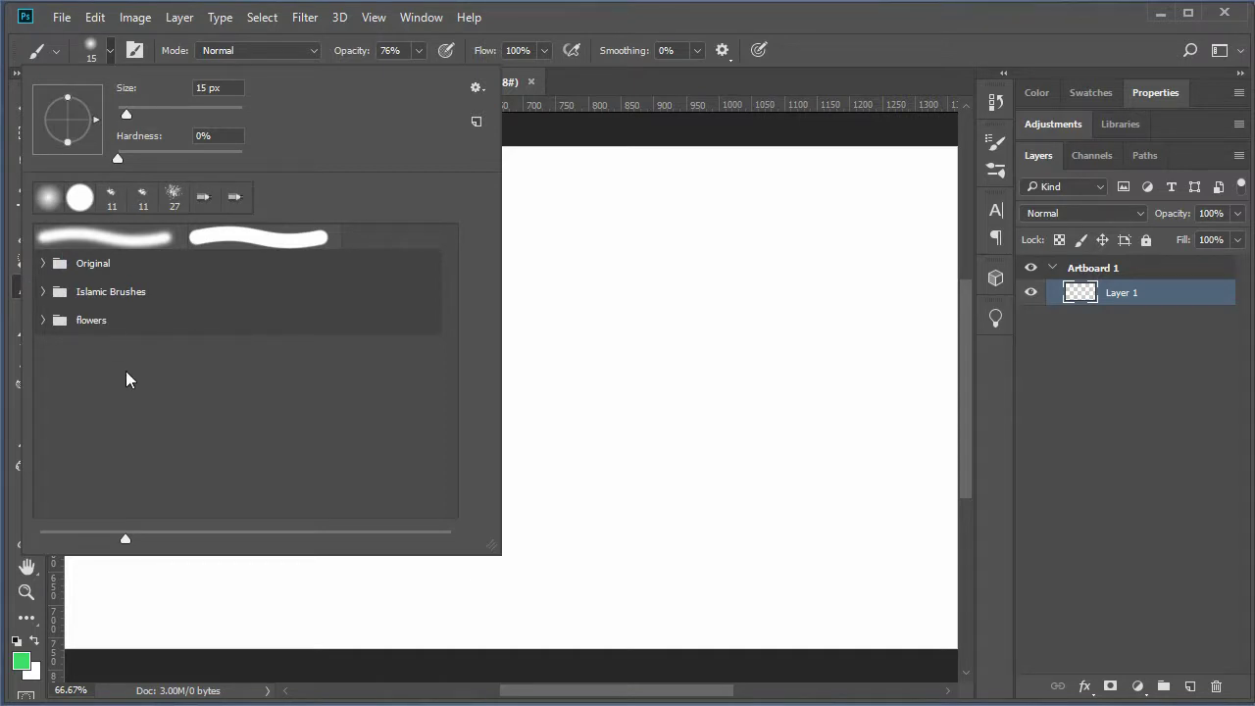
Step: Create a new brush preset group named 'collection01' from the picker's options menu
{"action": "left_click", "coordinate": [477, 89]}
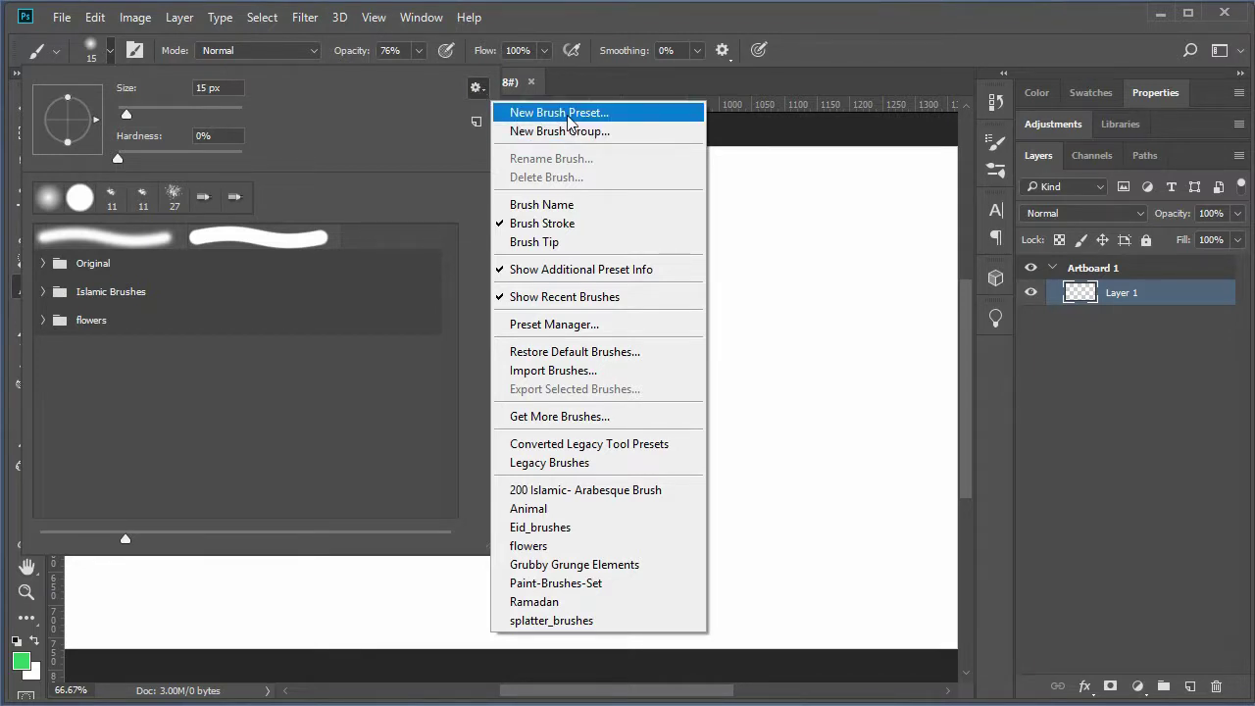
{"action": "left_click", "coordinate": [594, 131]}
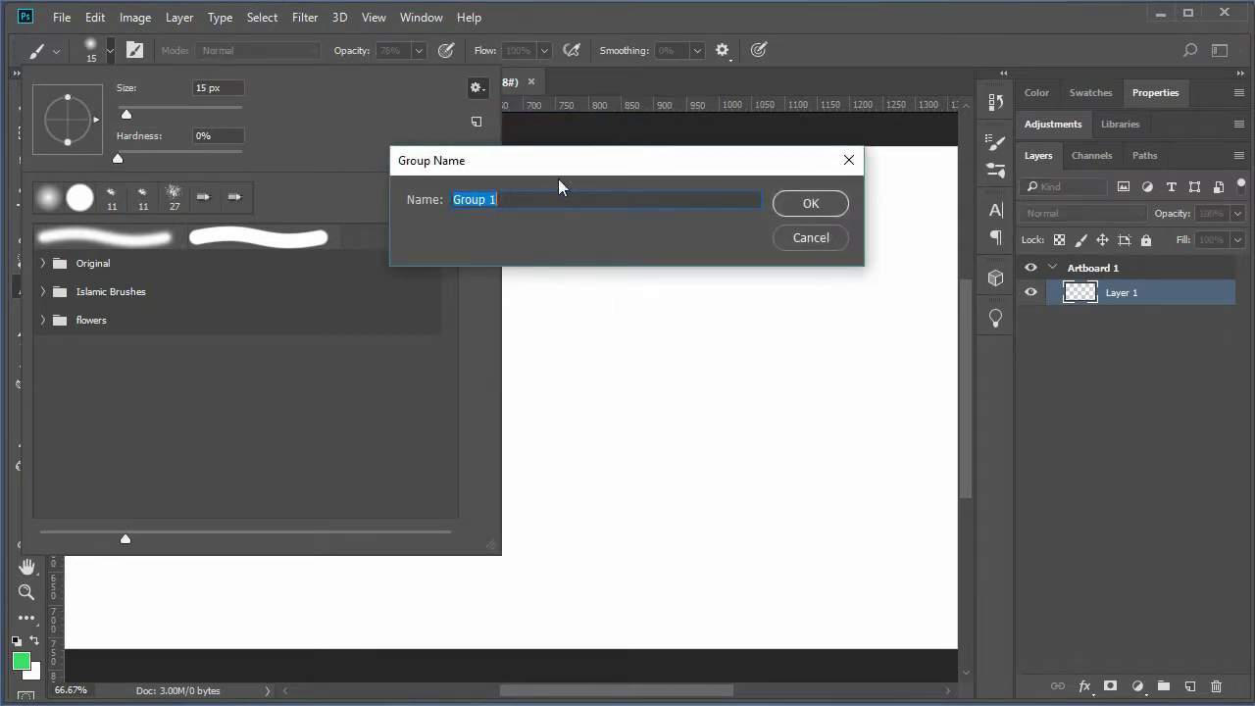
{"action": "type", "text": "collection01"}
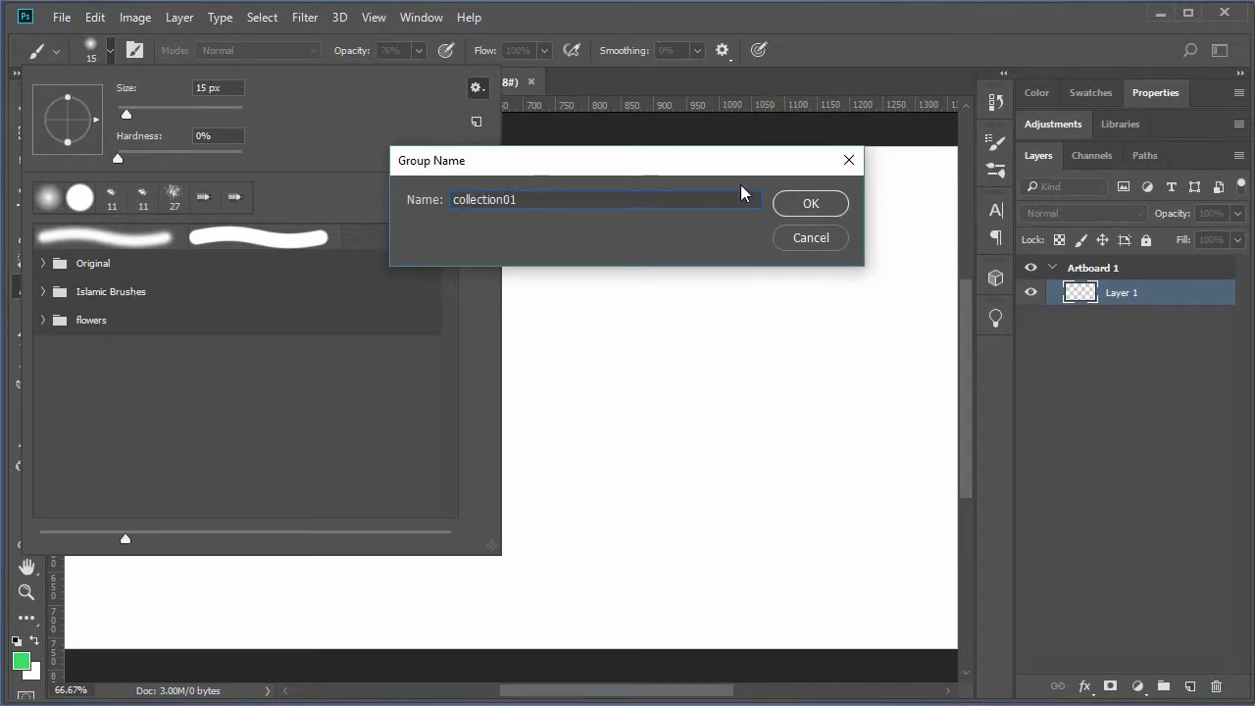
{"action": "left_click", "coordinate": [811, 203]}
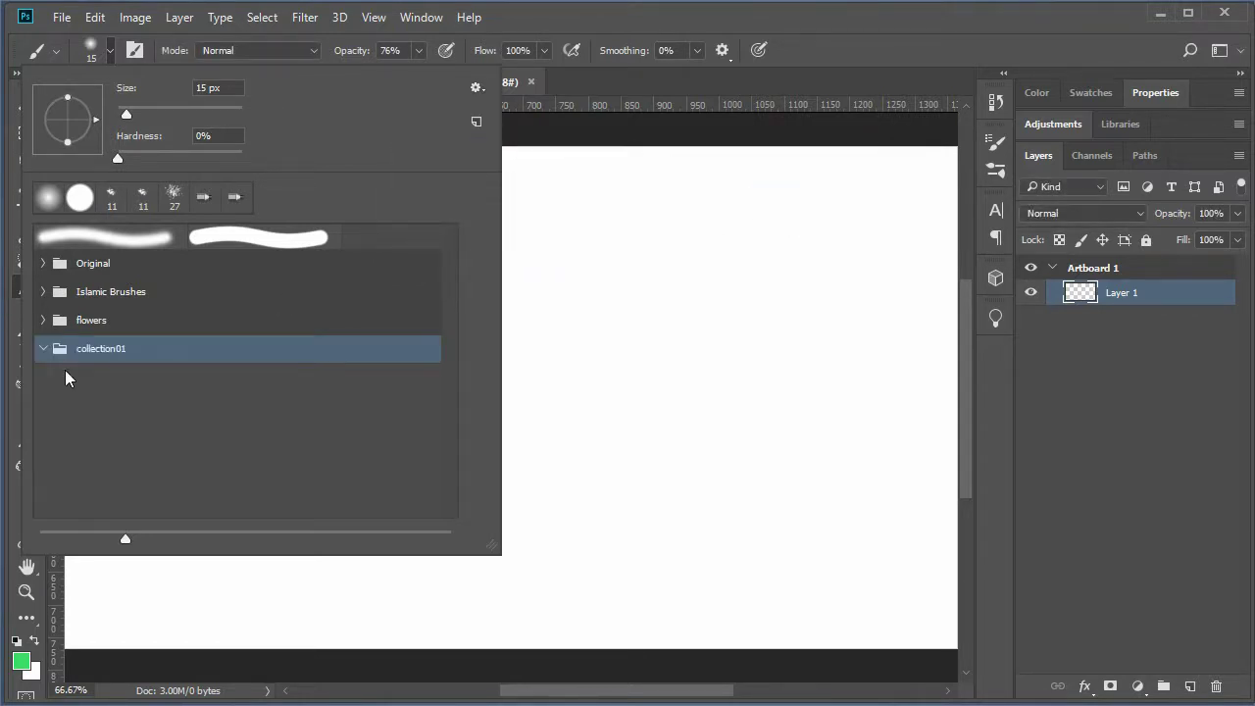
Step: Drag a brush from the flowers group into collection01
{"action": "left_click", "coordinate": [43, 321]}
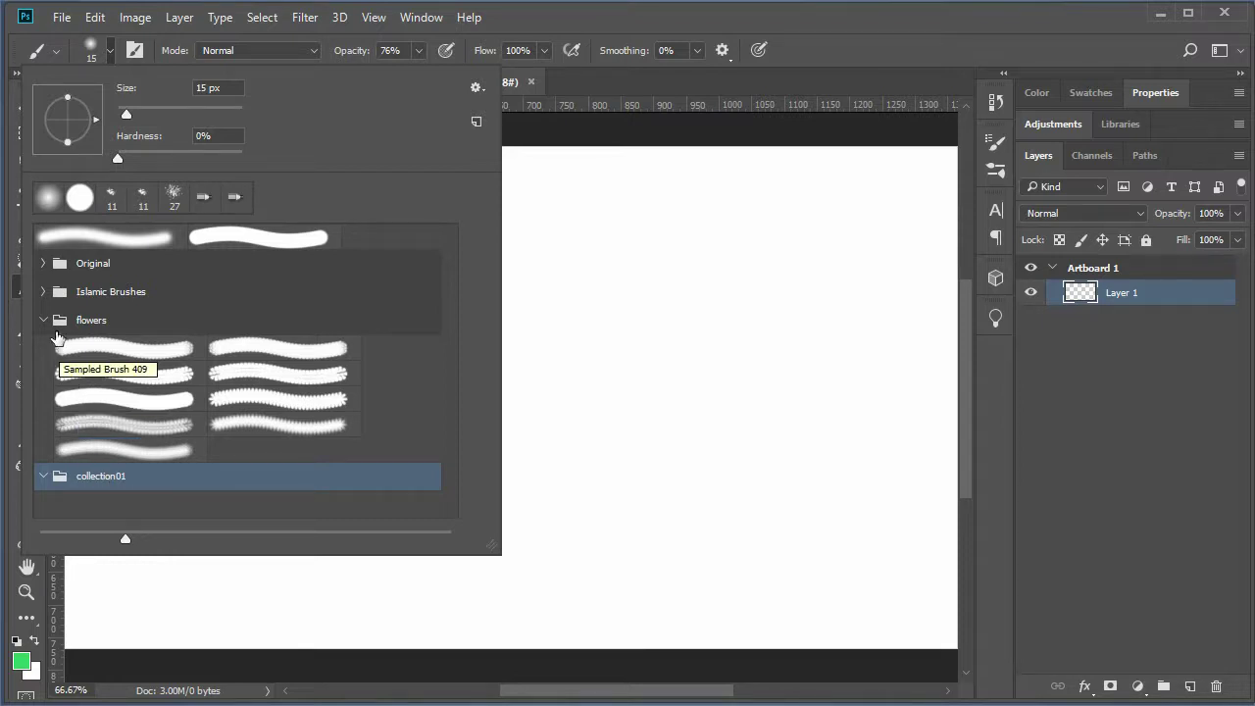
{"action": "left_click_drag", "start_coordinate": [282, 428], "coordinate": [108, 477]}
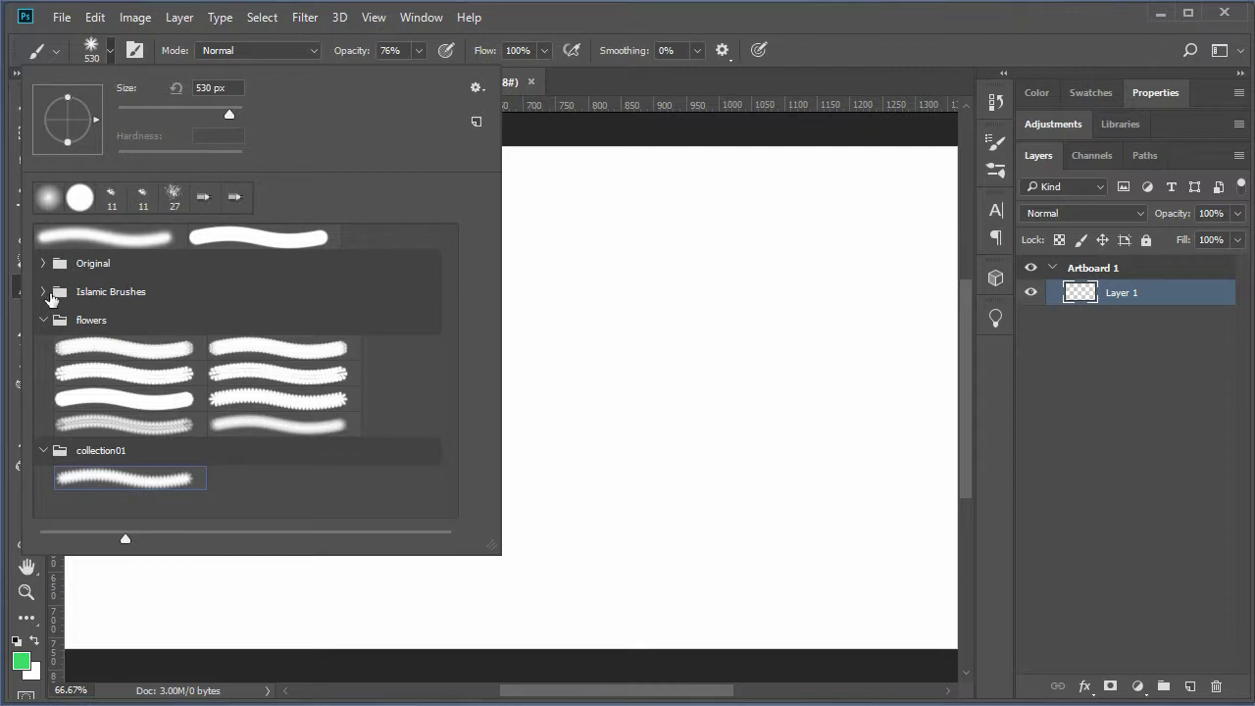
{"action": "left_click", "coordinate": [44, 292]}
{"action": "left_click", "coordinate": [43, 405]}
Step: Add a brush from the Islamic Brushes > Eid subgroup to collection01
{"action": "left_click", "coordinate": [64, 349]}
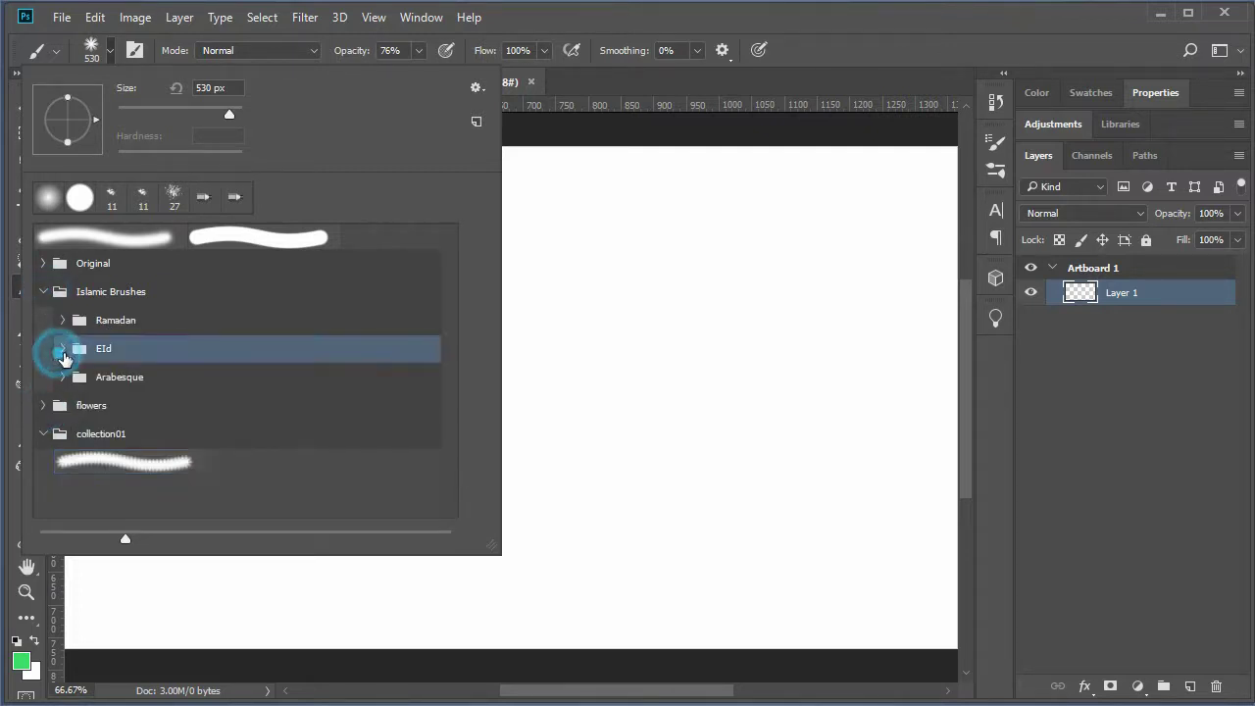
{"action": "left_click", "coordinate": [64, 349]}
{"action": "scroll", "coordinate": [196, 432], "scroll_direction": "down", "scroll_amount": 2}
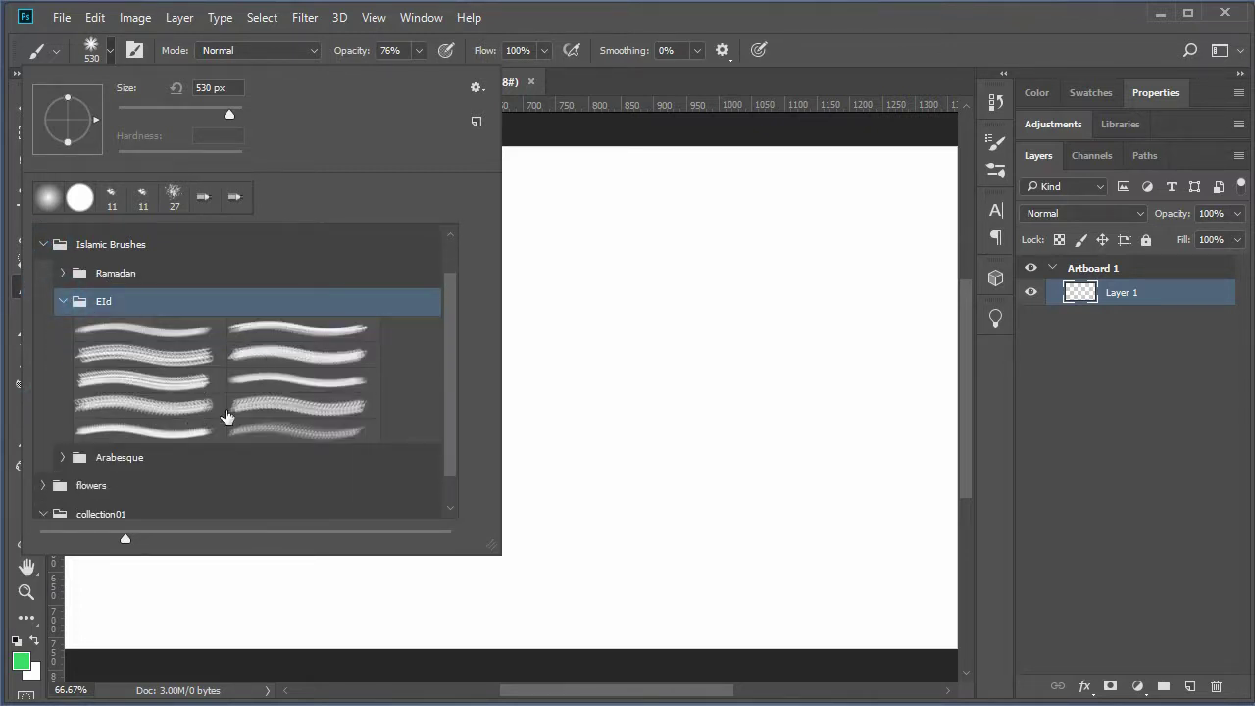
{"action": "left_click", "coordinate": [98, 512]}
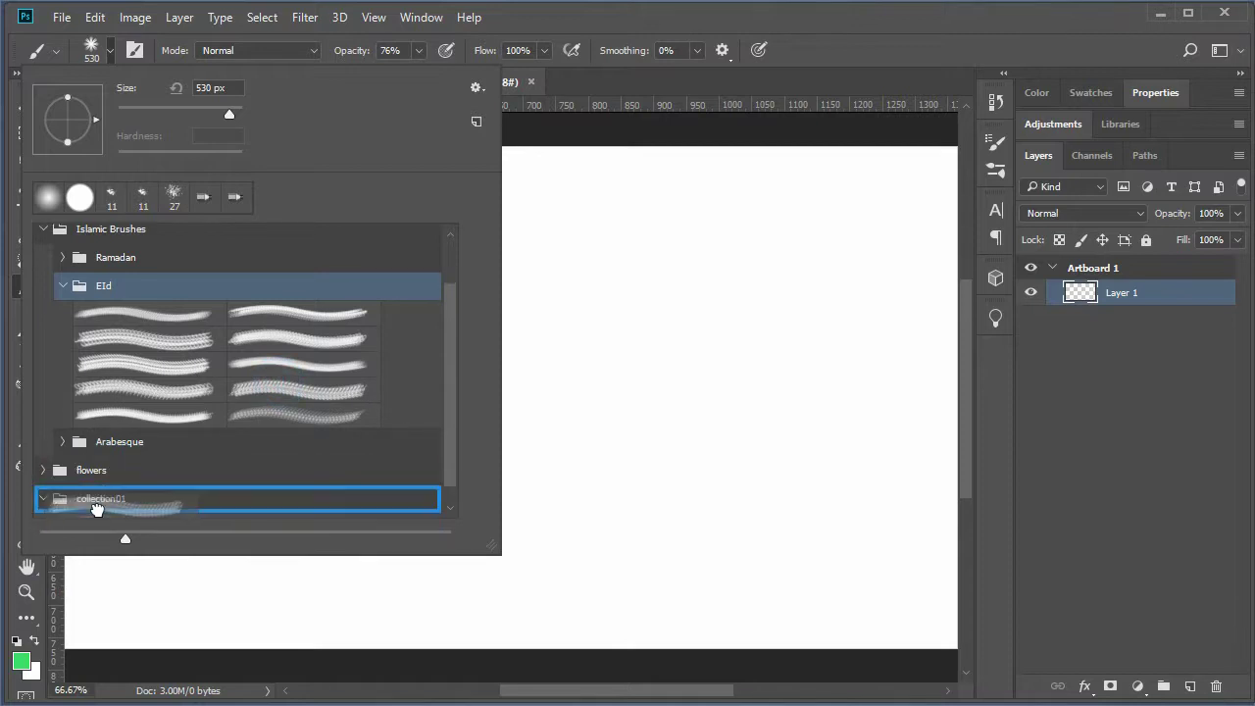
{"action": "left_click", "coordinate": [63, 264]}
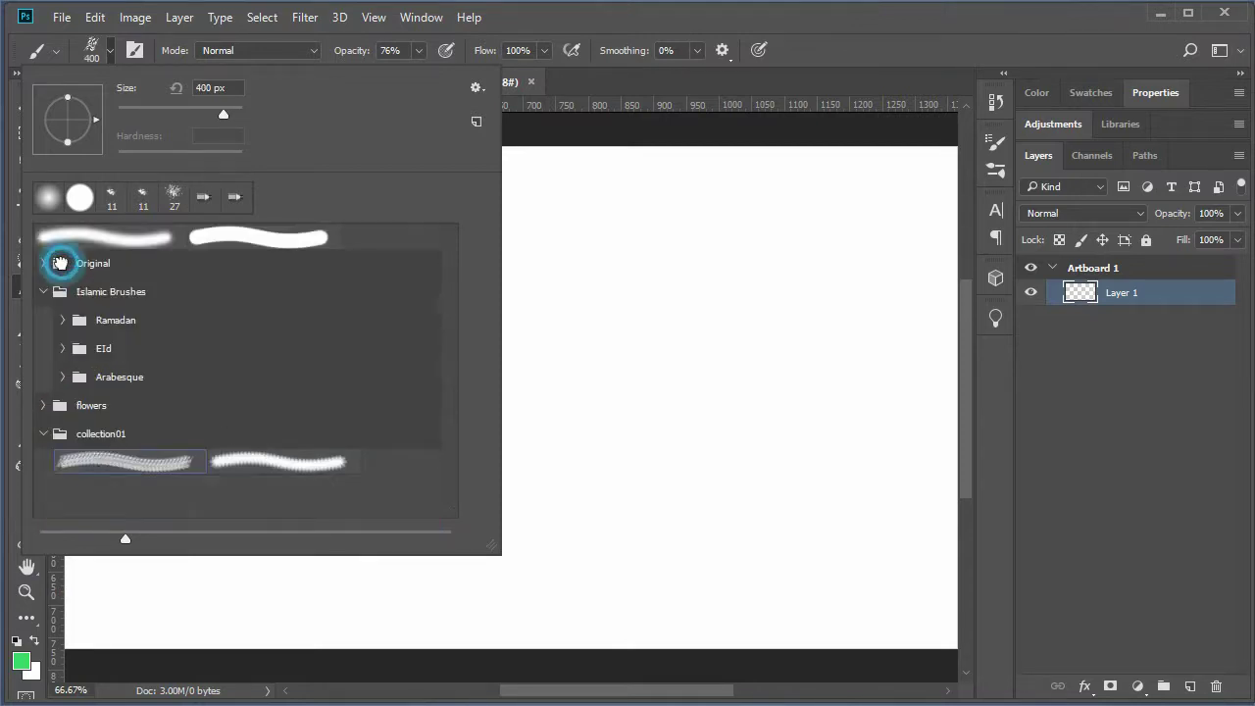
Step: Browse the Arabesque subgroup and select several Arabesque brushes
{"action": "left_click", "coordinate": [64, 377]}
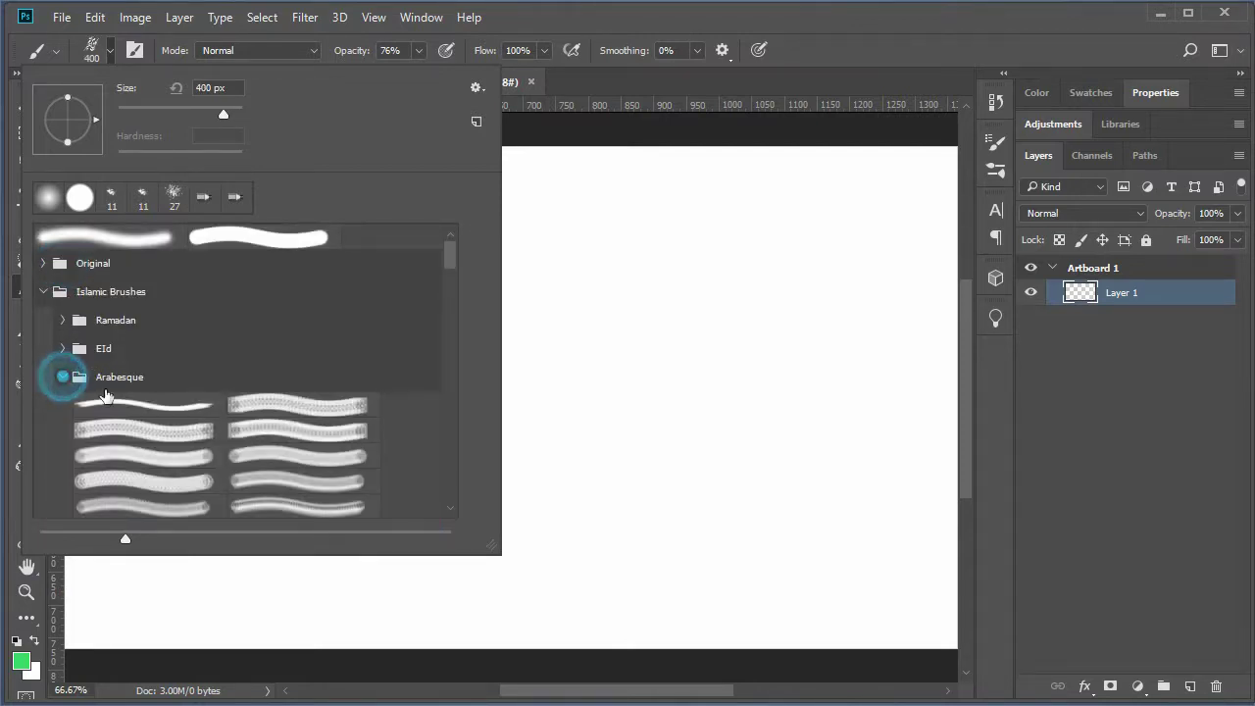
{"action": "scroll", "coordinate": [265, 420], "scroll_direction": "down", "scroll_amount": 1}
{"action": "scroll", "coordinate": [284, 451], "scroll_direction": "down", "scroll_amount": 2}
{"action": "scroll", "coordinate": [283, 462], "scroll_direction": "down", "scroll_amount": 3}
{"action": "scroll", "coordinate": [282, 462], "scroll_direction": "down", "scroll_amount": 2}
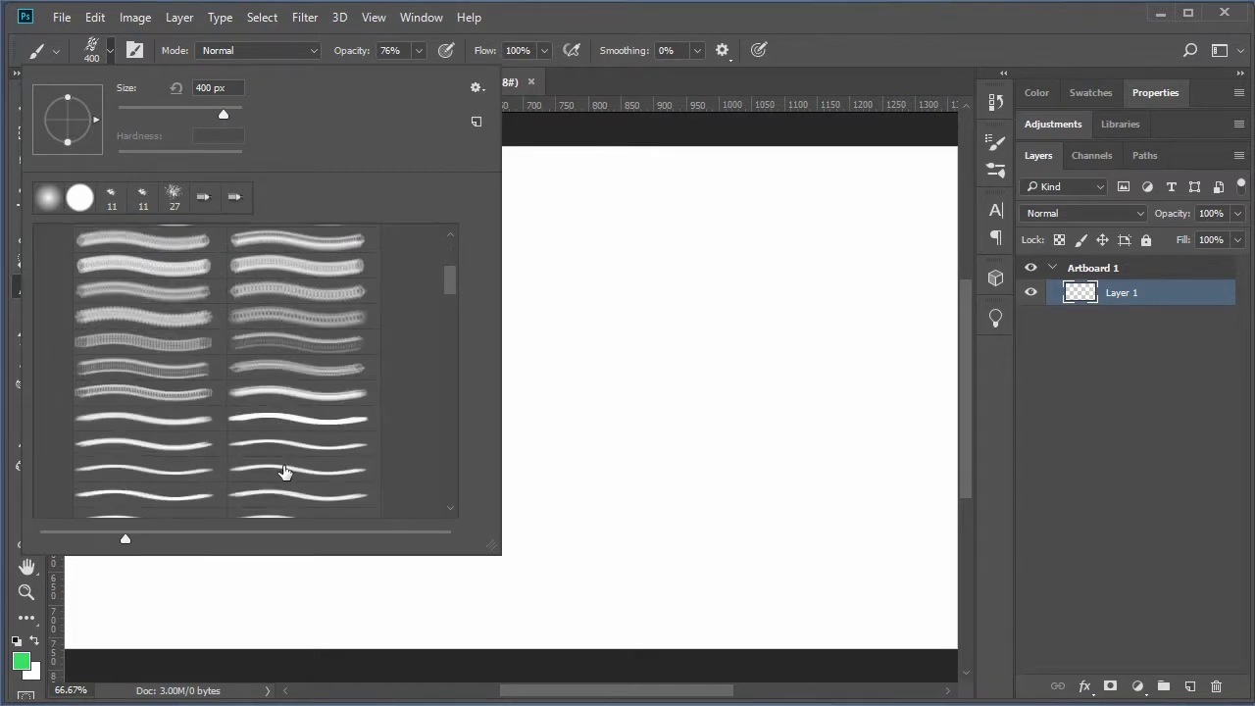
{"action": "left_click_drag", "start_coordinate": [451, 282], "coordinate": [441, 498]}
{"action": "left_click", "coordinate": [114, 321]}
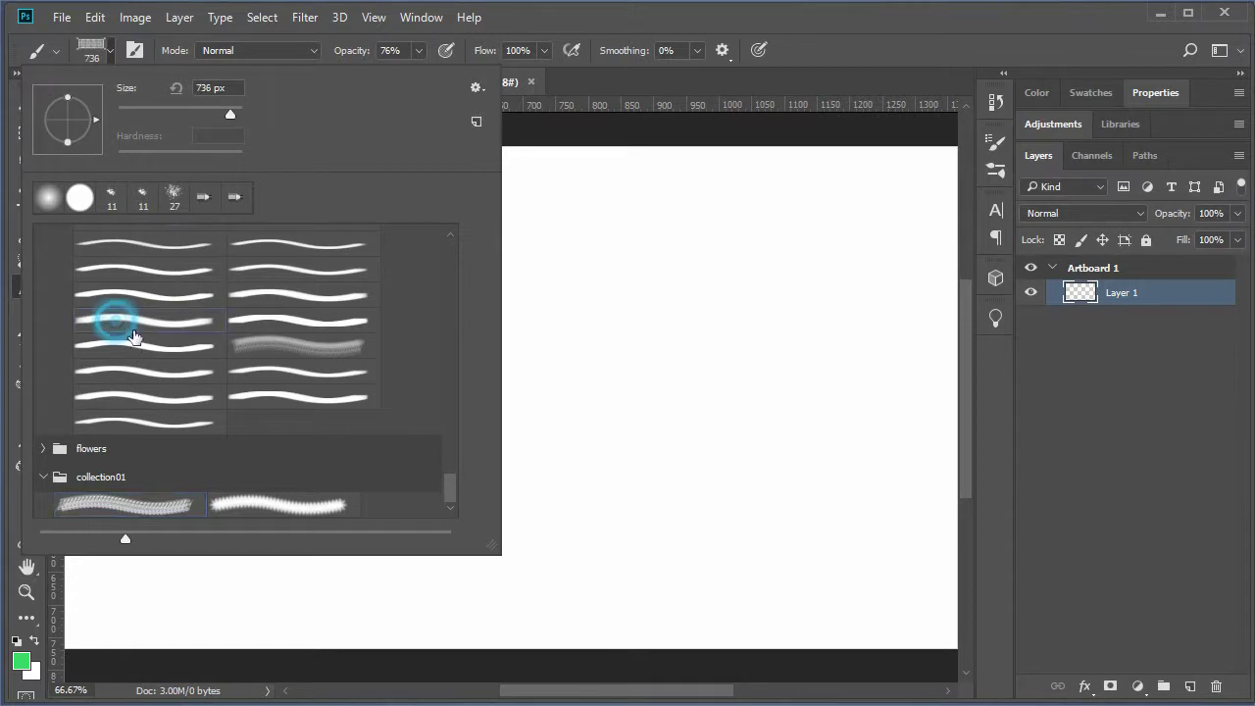
{"action": "left_click", "coordinate": [291, 323]}
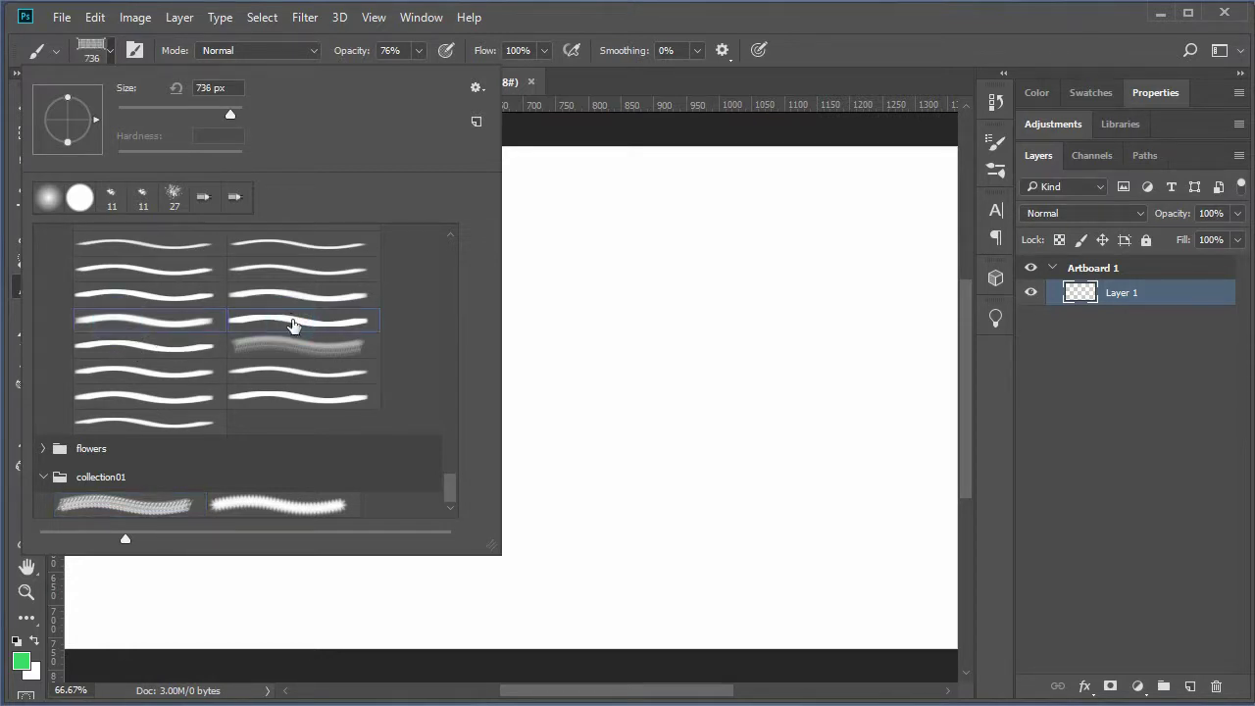
{"action": "left_click", "coordinate": [293, 338]}
{"action": "left_click", "coordinate": [135, 269], "text": "ctrl"}
{"action": "left_click", "coordinate": [272, 292], "text": "ctrl"}
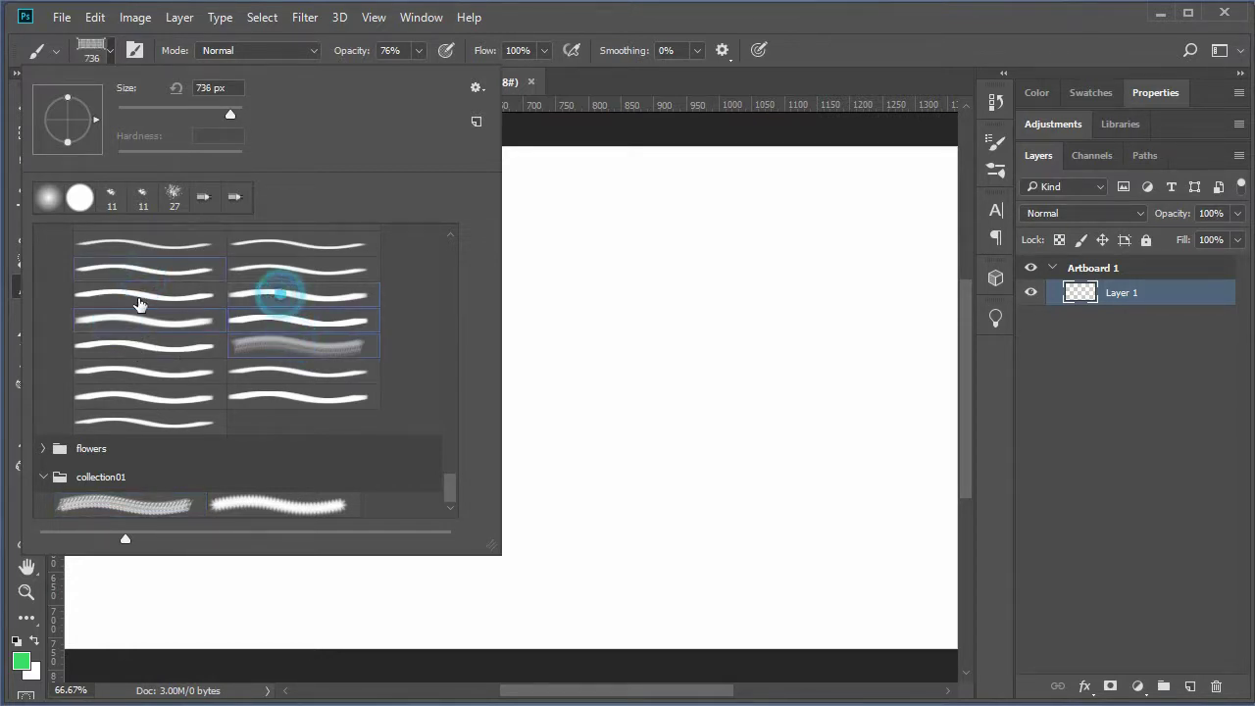
{"action": "left_click", "coordinate": [125, 294], "text": "ctrl"}
{"action": "left_click", "coordinate": [324, 321]}
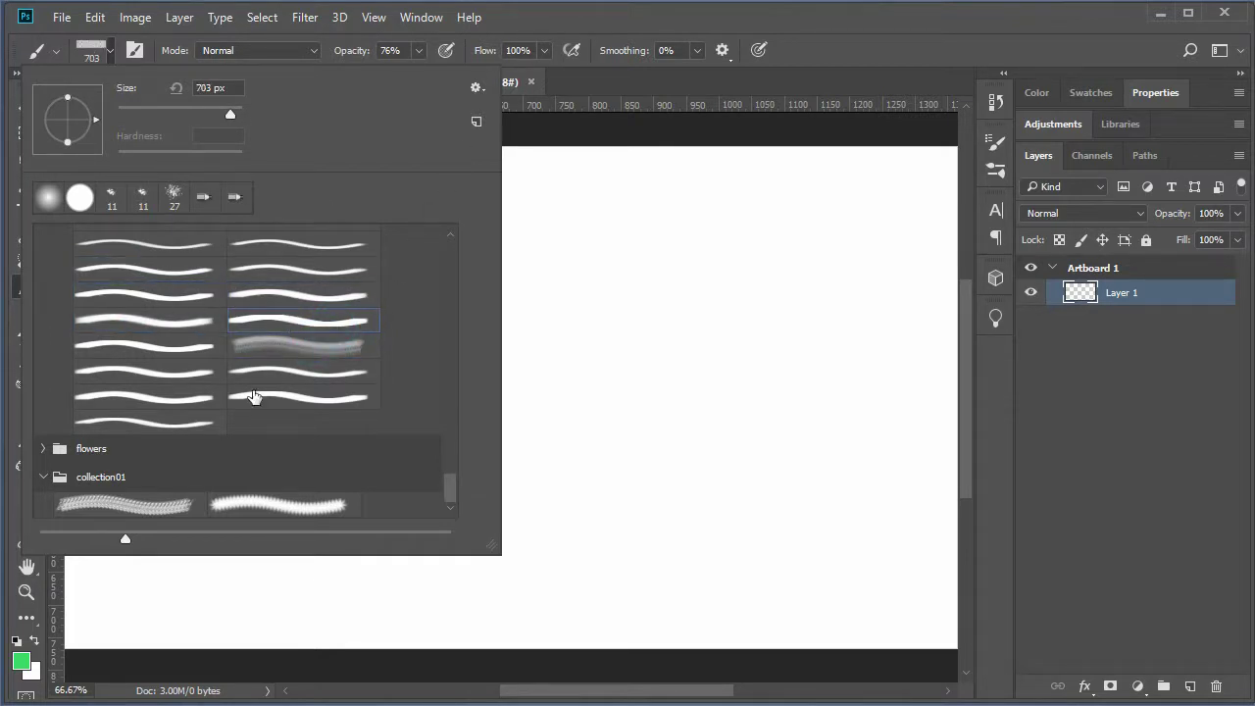
Step: Set the preset list to Brush Tip thumbnails only, with Brush Name and Brush Stroke unchecked
{"action": "left_click", "coordinate": [476, 89]}
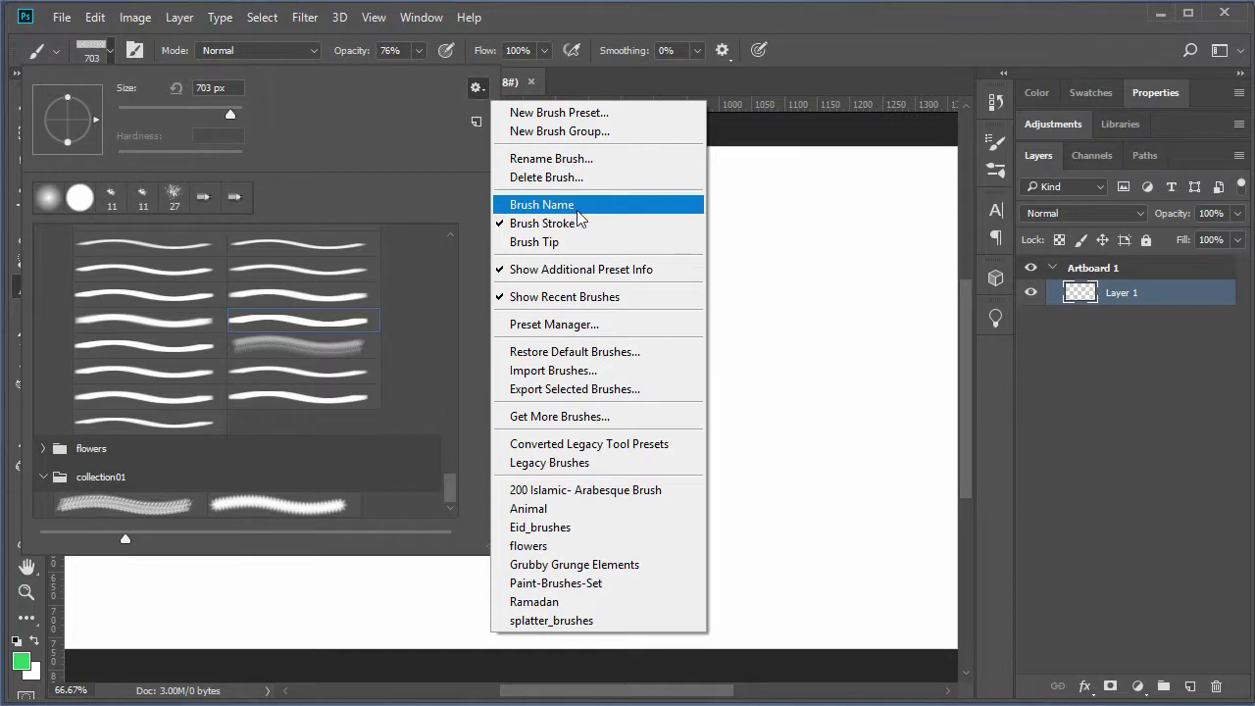
{"action": "left_click", "coordinate": [542, 245]}
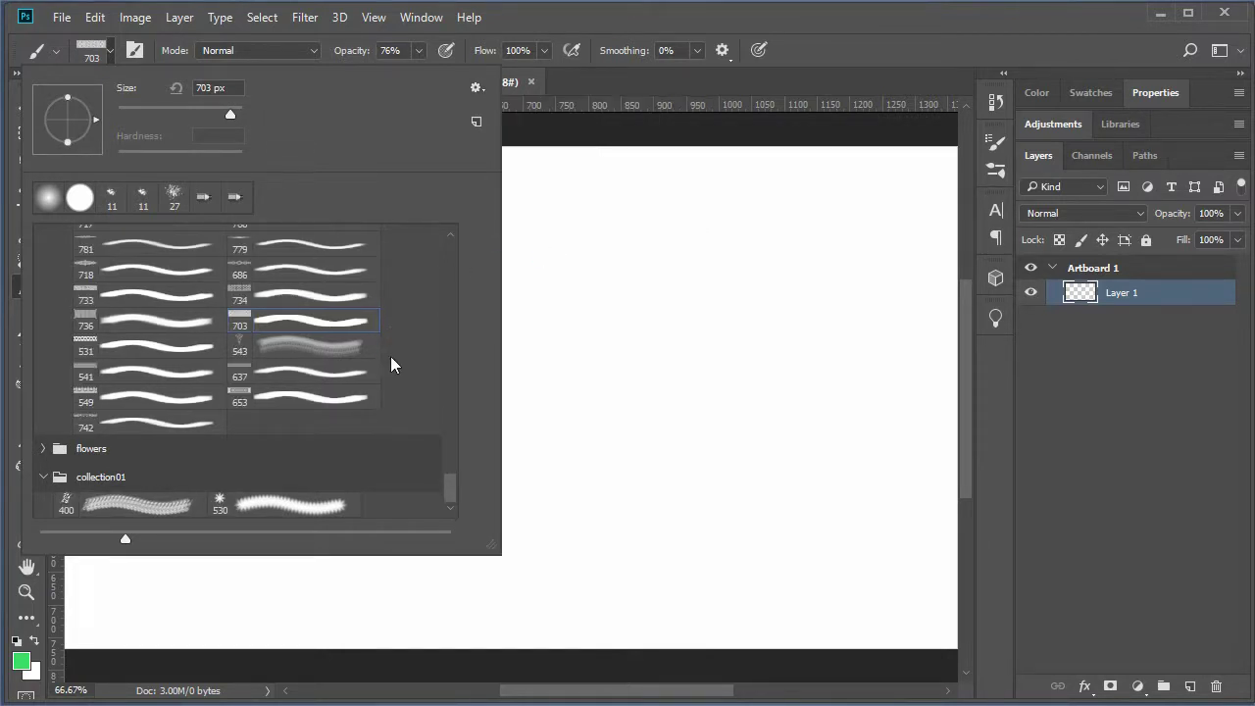
{"action": "left_click", "coordinate": [477, 87]}
{"action": "left_click", "coordinate": [549, 205]}
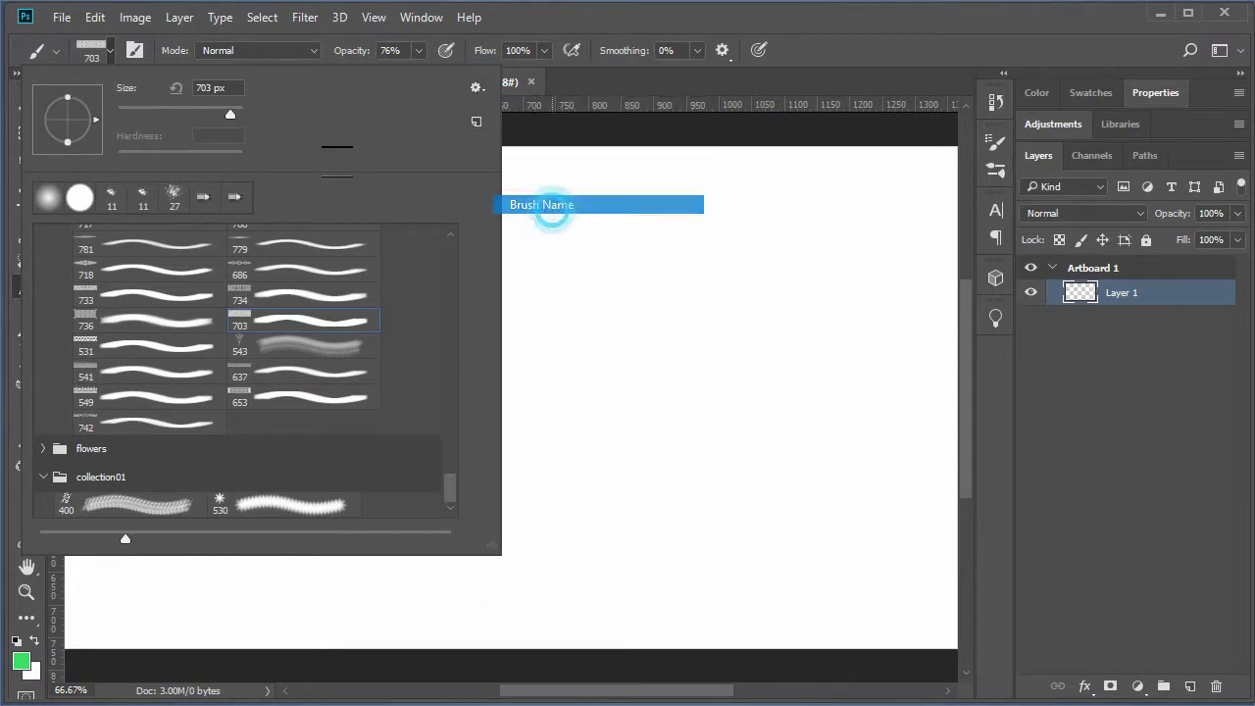
{"action": "left_click", "coordinate": [477, 88]}
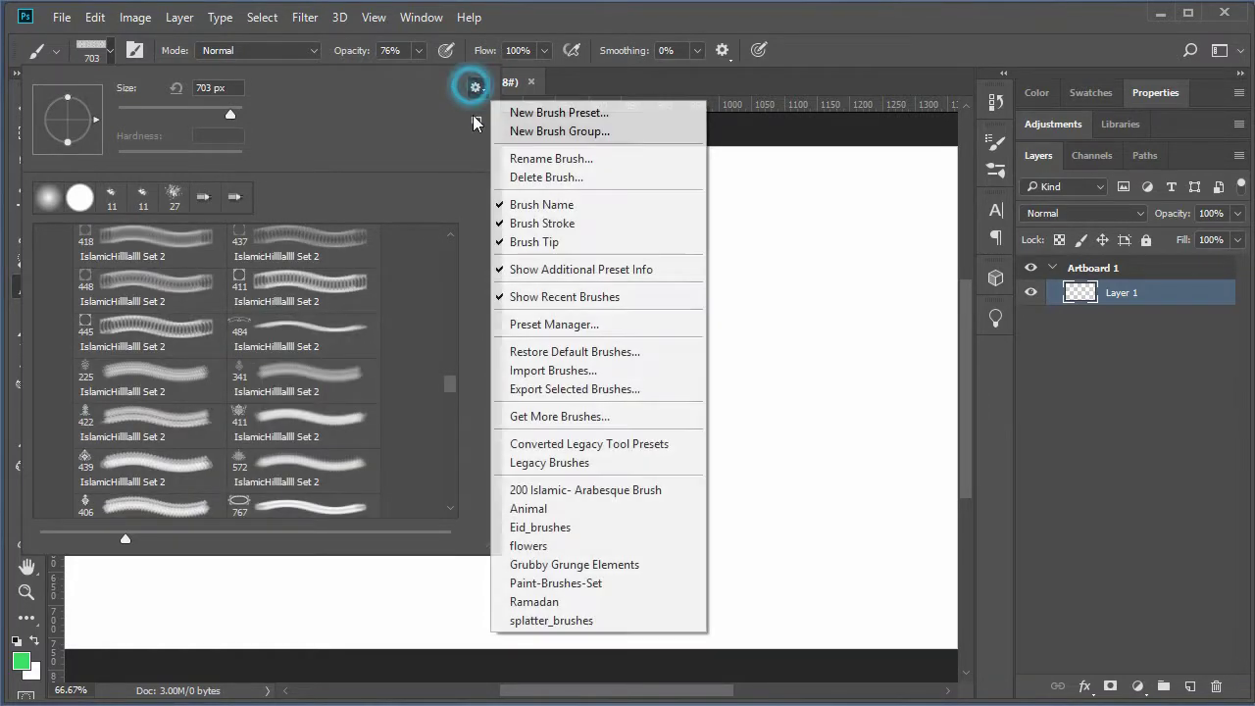
{"action": "left_click", "coordinate": [535, 207]}
{"action": "left_click", "coordinate": [477, 86]}
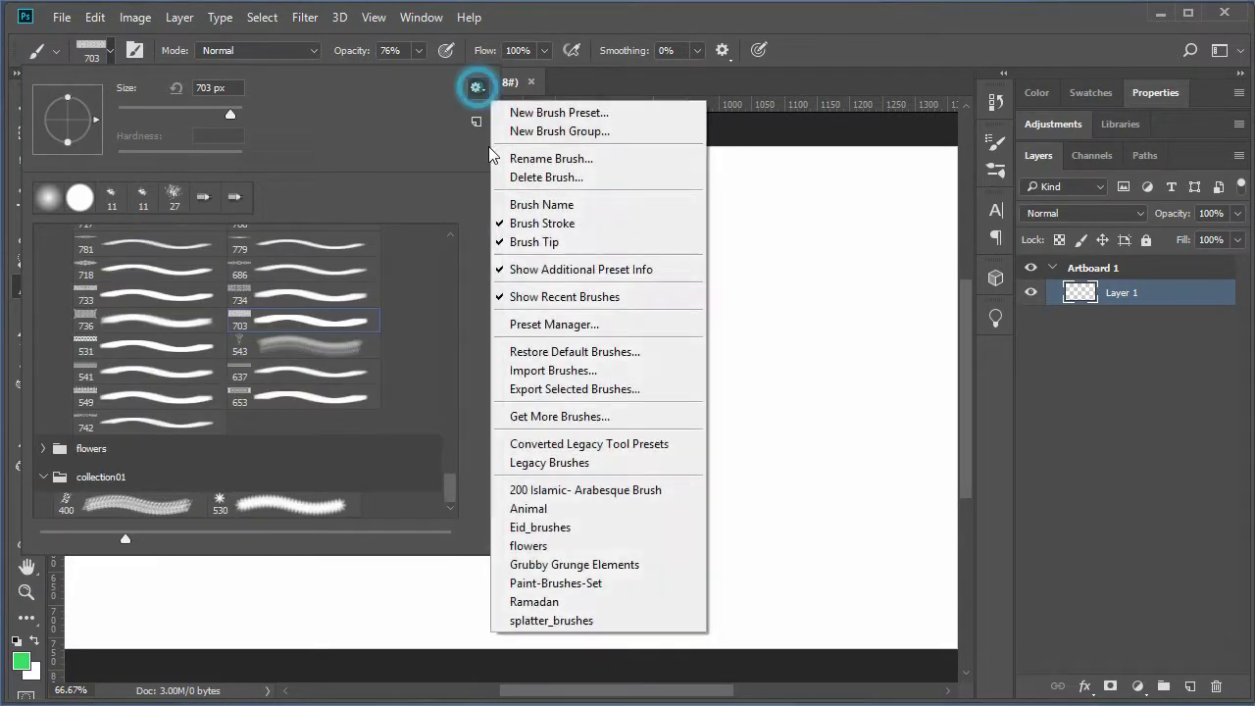
{"action": "left_click", "coordinate": [537, 222]}
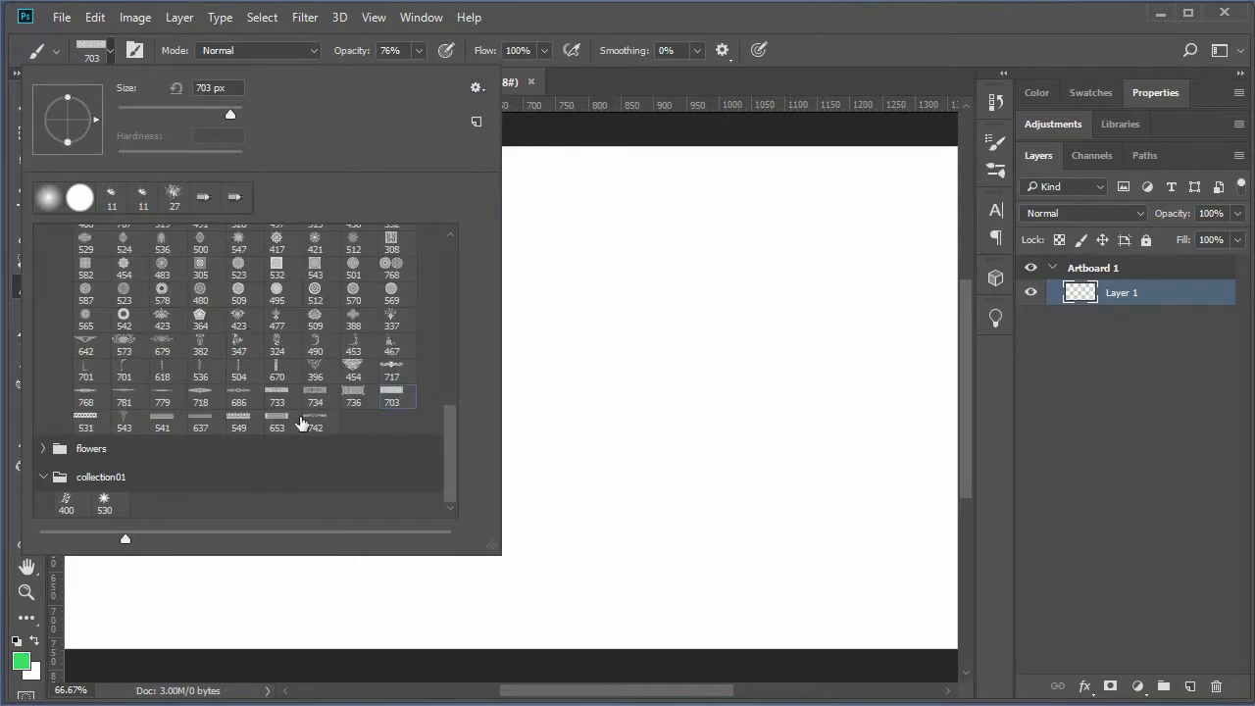
{"action": "left_click", "coordinate": [477, 88]}
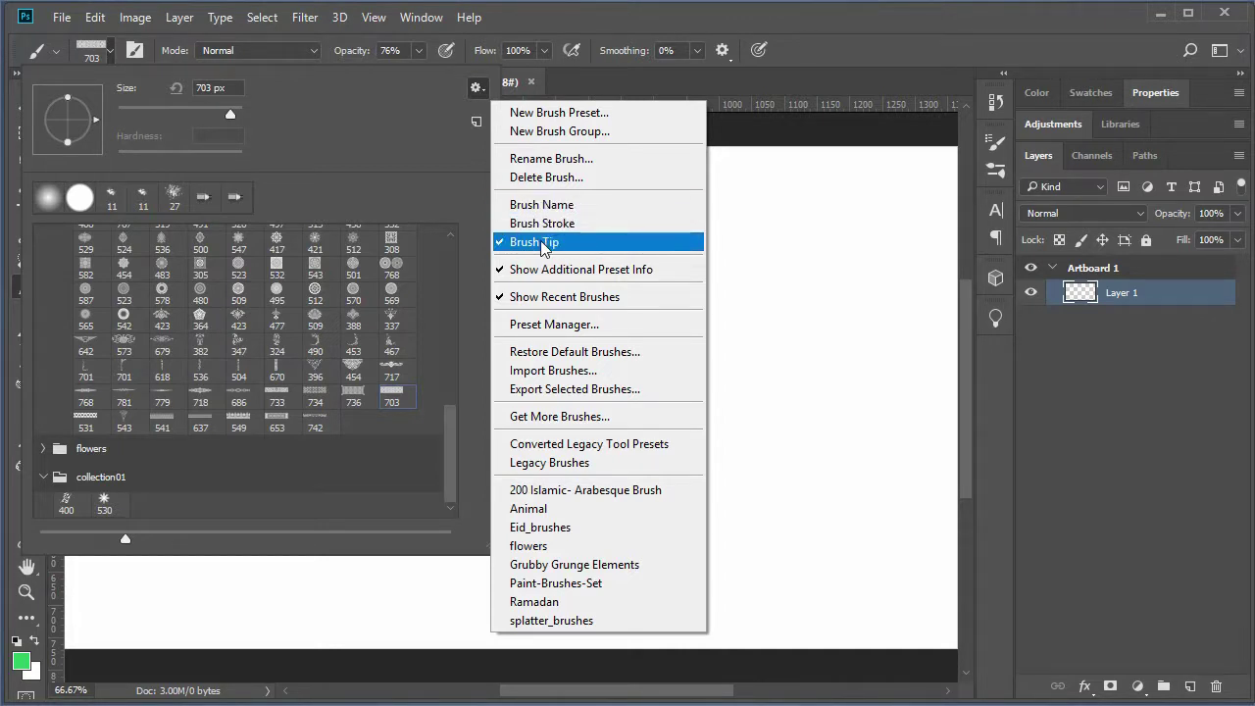
{"action": "left_click", "coordinate": [344, 447]}
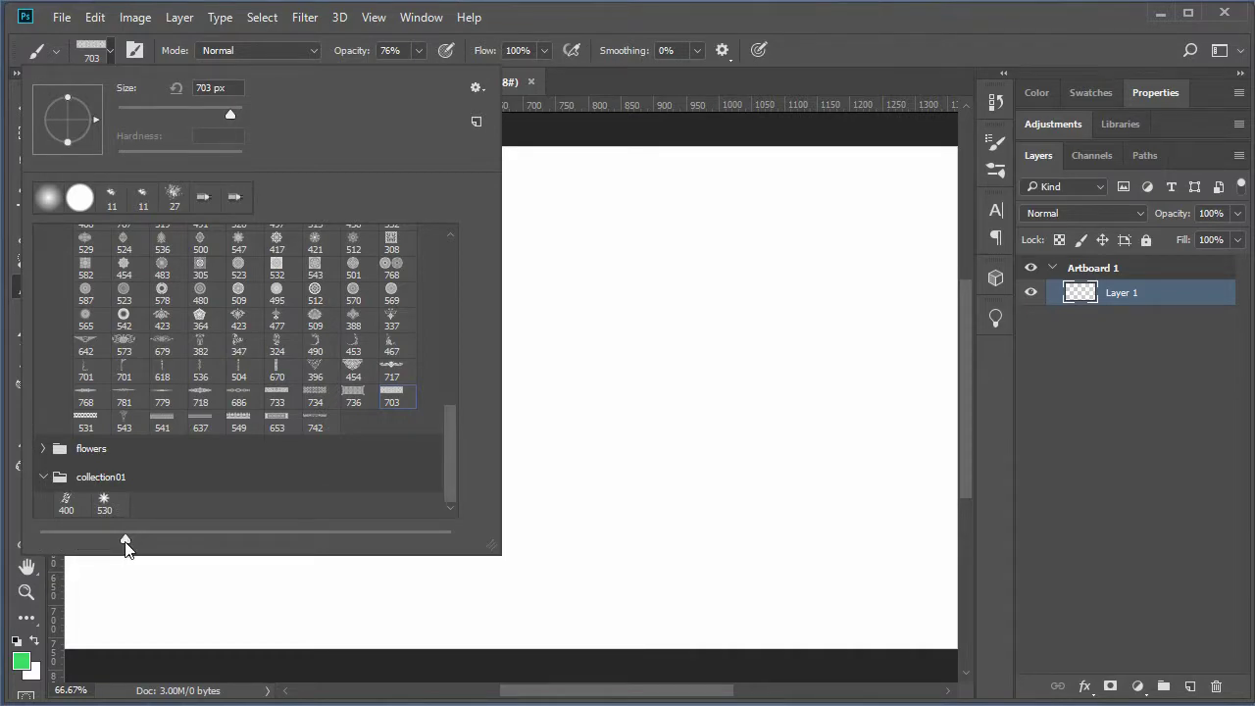
Step: Select a range of Arabesque brushes and move them into collection01
{"action": "mouse_move", "coordinate": [126, 547]}
{"action": "left_mouse_down"}
{"action": "mouse_move", "coordinate": [496, 547]}
{"action": "mouse_move", "coordinate": [65, 525]}
{"action": "mouse_move", "coordinate": [208, 525]}
{"action": "mouse_move", "coordinate": [53, 529]}
{"action": "left_mouse_up"}
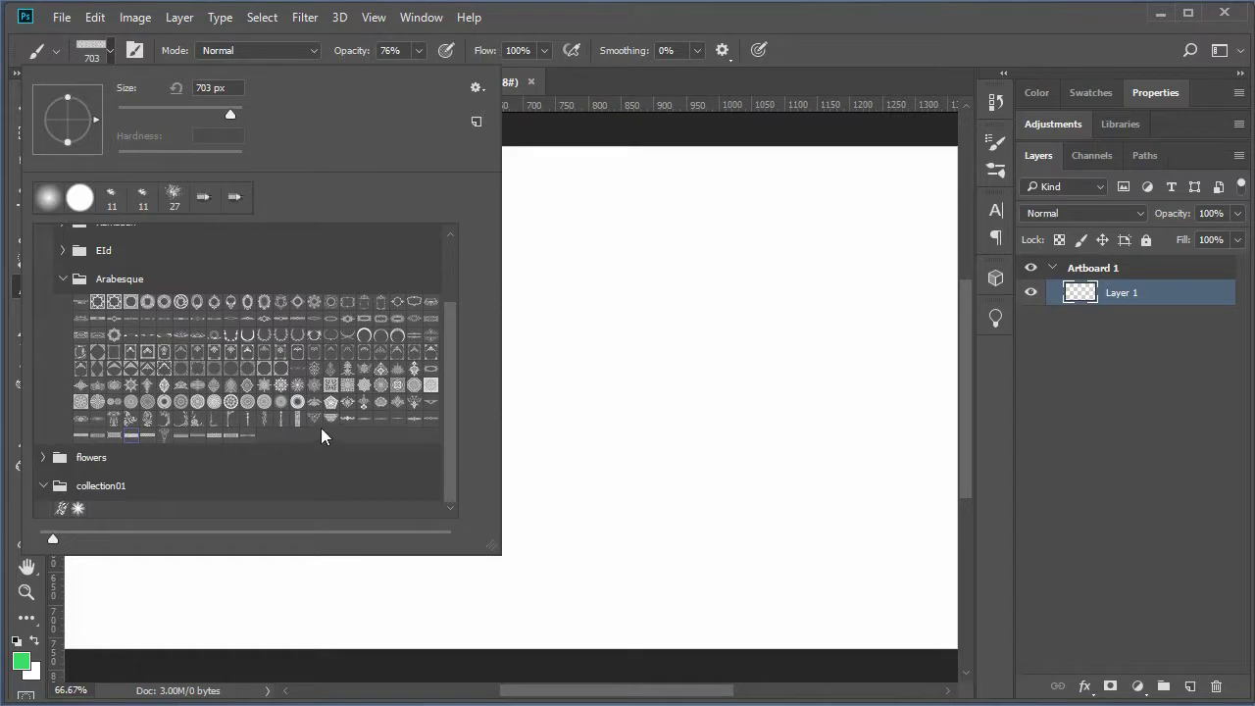
{"action": "left_click", "coordinate": [247, 393]}
{"action": "left_click", "coordinate": [334, 404], "text": "shift"}
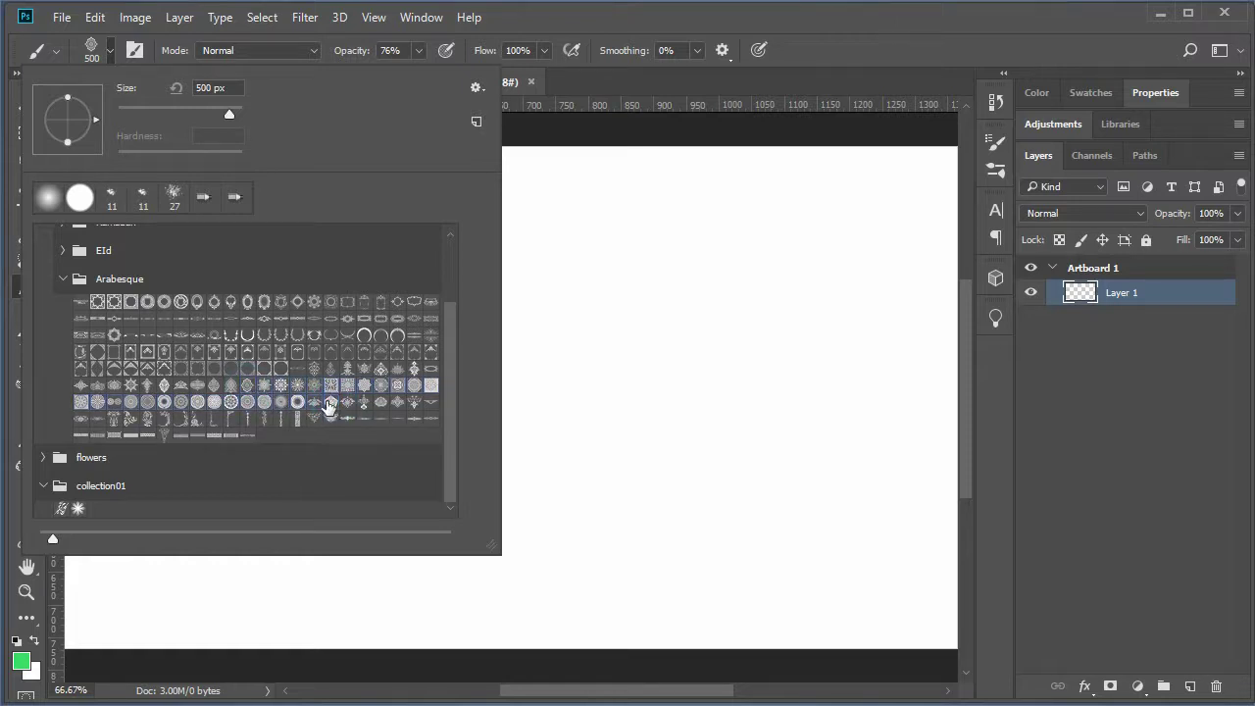
{"action": "mouse_move", "coordinate": [265, 404]}
{"action": "left_mouse_down"}
{"action": "mouse_move", "coordinate": [115, 503]}
{"action": "mouse_move", "coordinate": [101, 495]}
{"action": "left_mouse_up"}
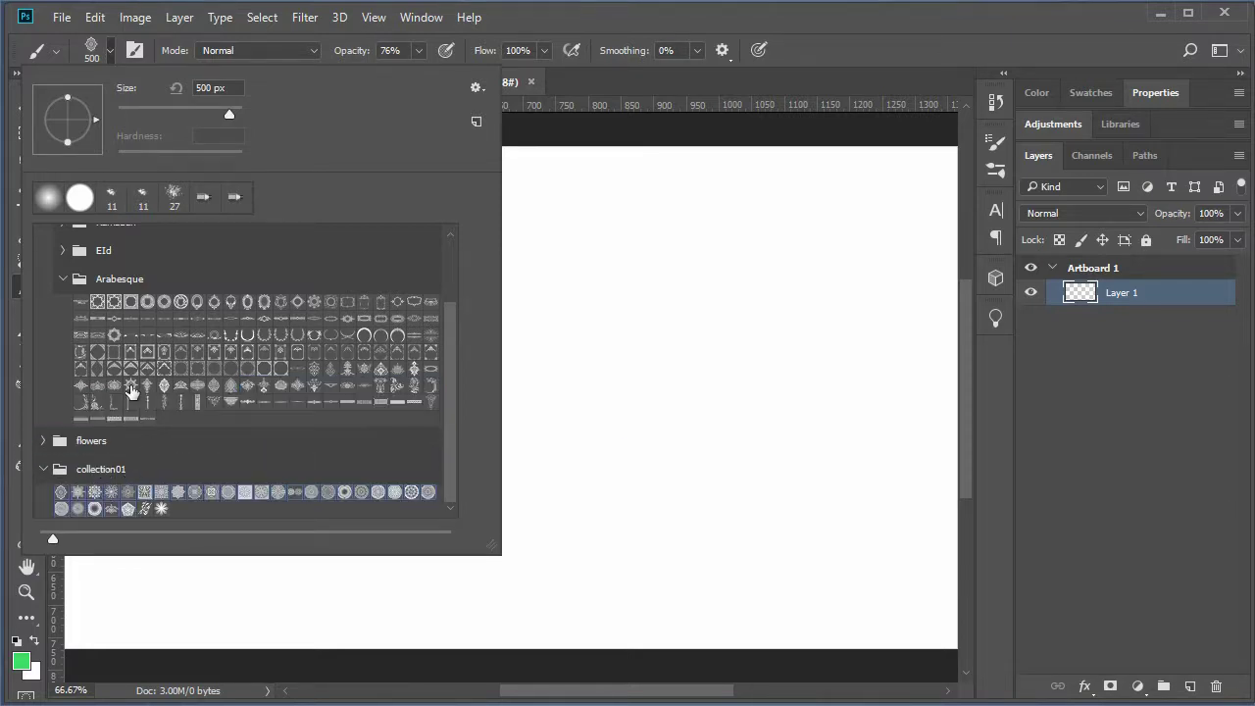
Step: Collapse the Arabesque and Islamic Brushes groups, enlarge the thumbnails and the picker panel
{"action": "left_click", "coordinate": [63, 278]}
{"action": "left_click", "coordinate": [54, 283]}
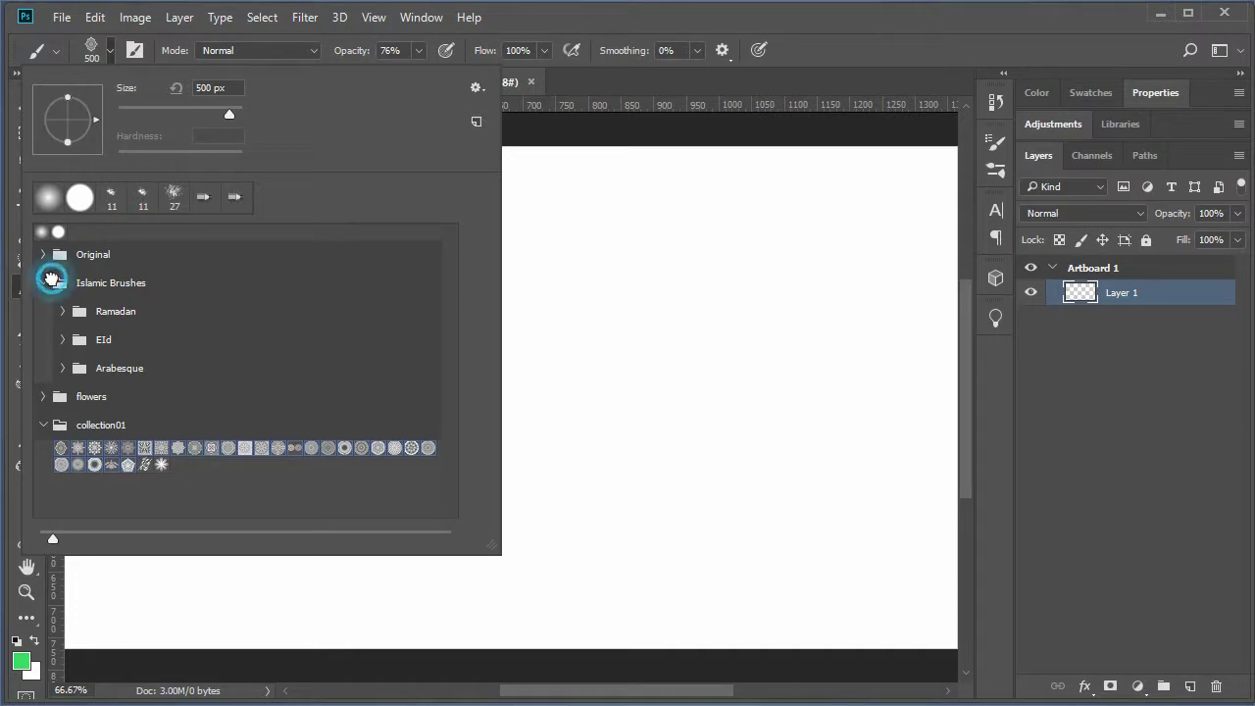
{"action": "left_click", "coordinate": [43, 282]}
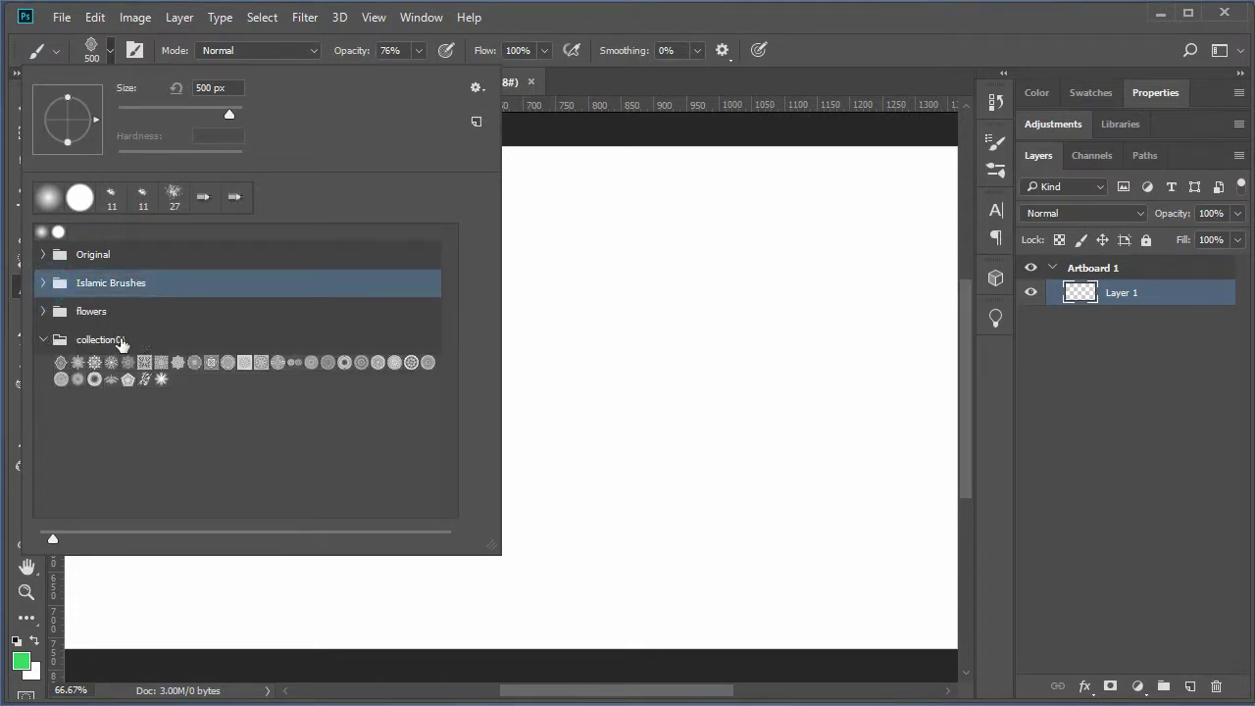
{"action": "left_click", "coordinate": [54, 545]}
{"action": "left_click_drag", "start_coordinate": [52, 542], "coordinate": [373, 541]}
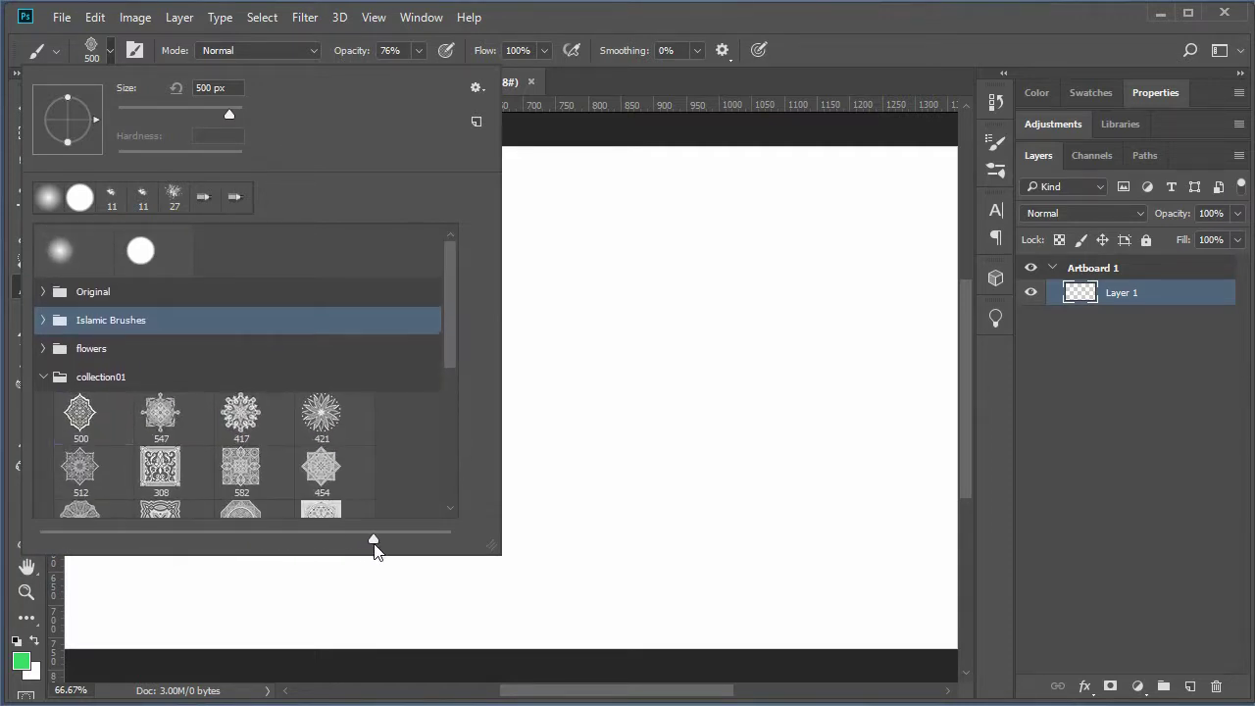
{"action": "left_click_drag", "start_coordinate": [491, 546], "coordinate": [559, 652]}
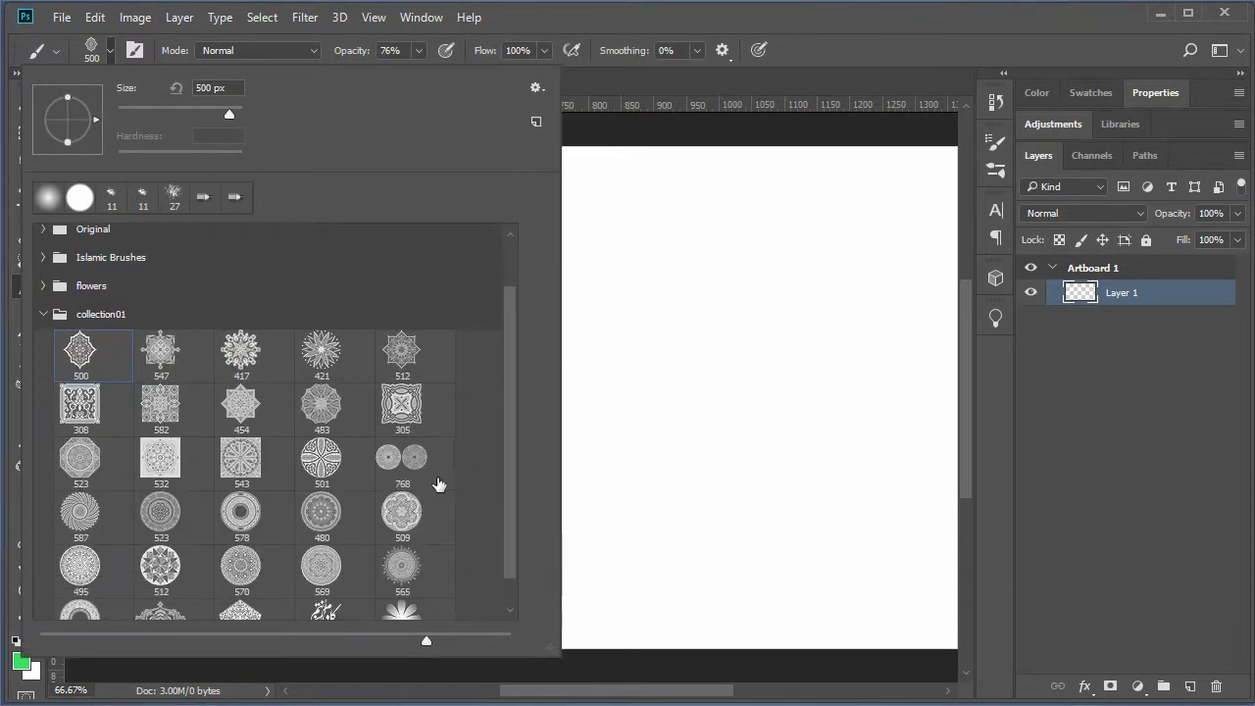
{"action": "scroll", "coordinate": [438, 484], "scroll_direction": "down", "scroll_amount": 1}
{"action": "left_click", "coordinate": [536, 87]}
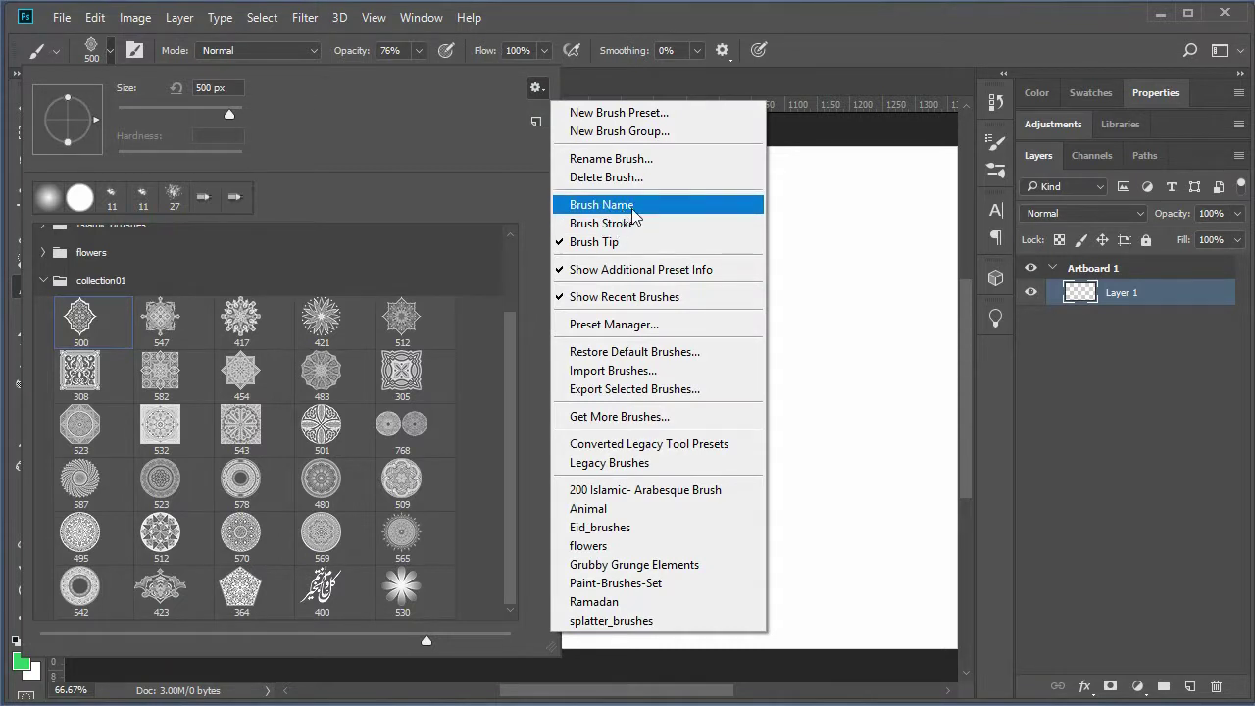
Step: Show brush names and shrink the thumbnails into two columns
{"action": "left_click", "coordinate": [615, 204]}
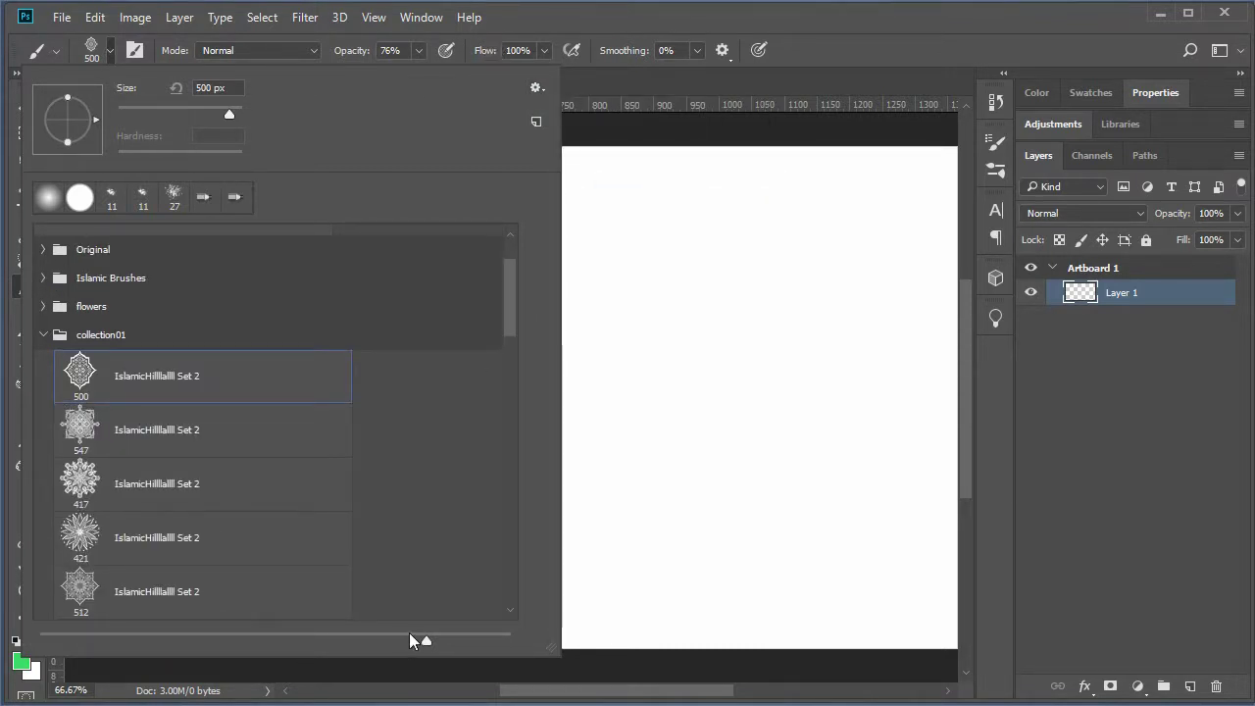
{"action": "left_click_drag", "start_coordinate": [425, 640], "coordinate": [289, 640]}
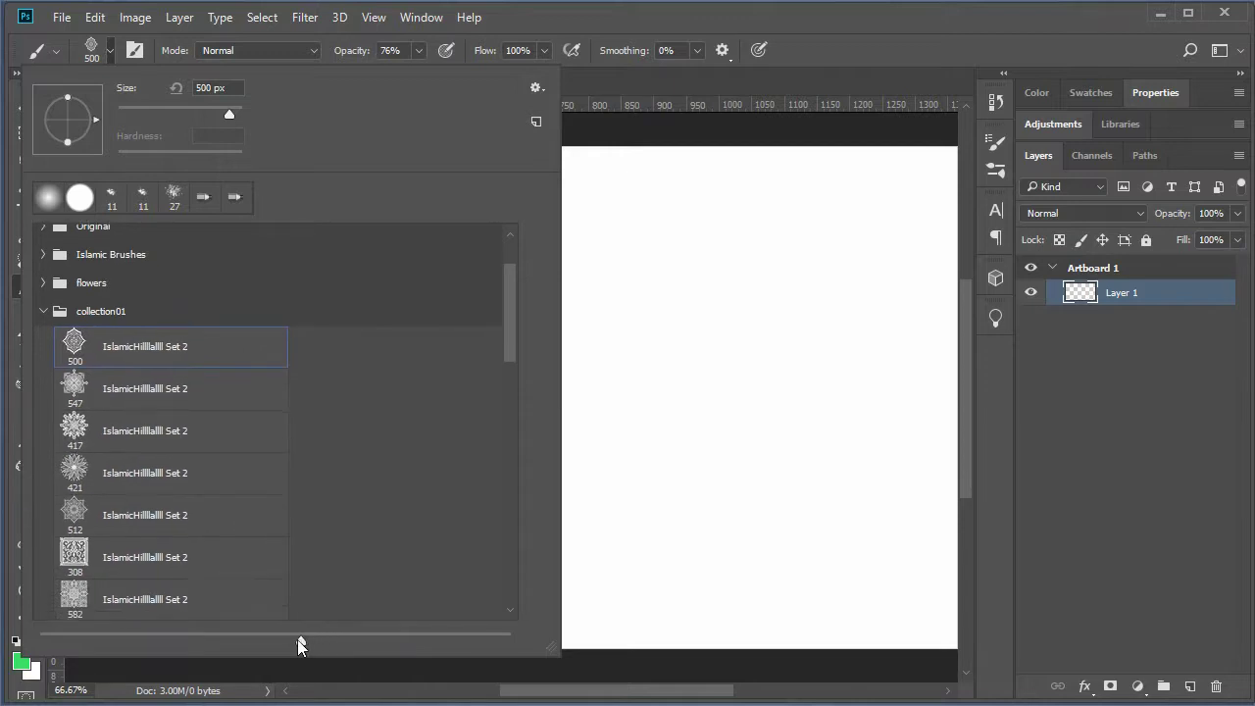
{"action": "left_click", "coordinate": [226, 642]}
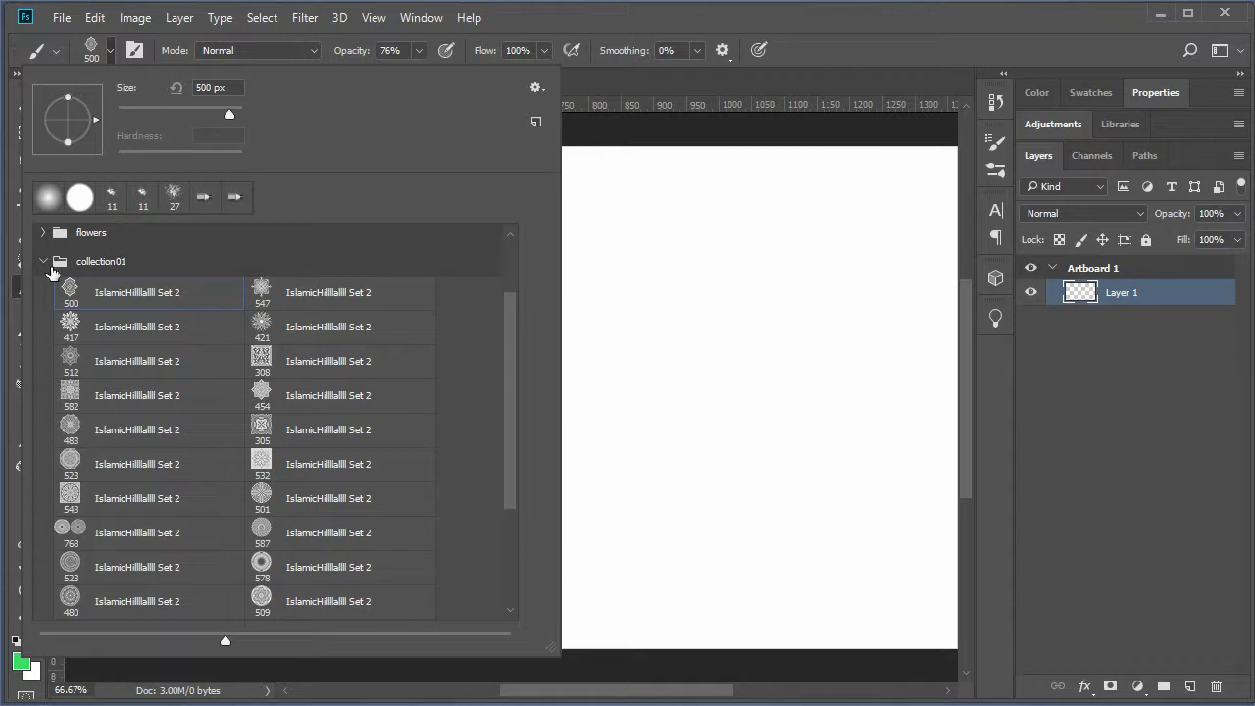
Step: Collapse collection01, select the Soft Round brush and close the preset picker
{"action": "left_click", "coordinate": [44, 262]}
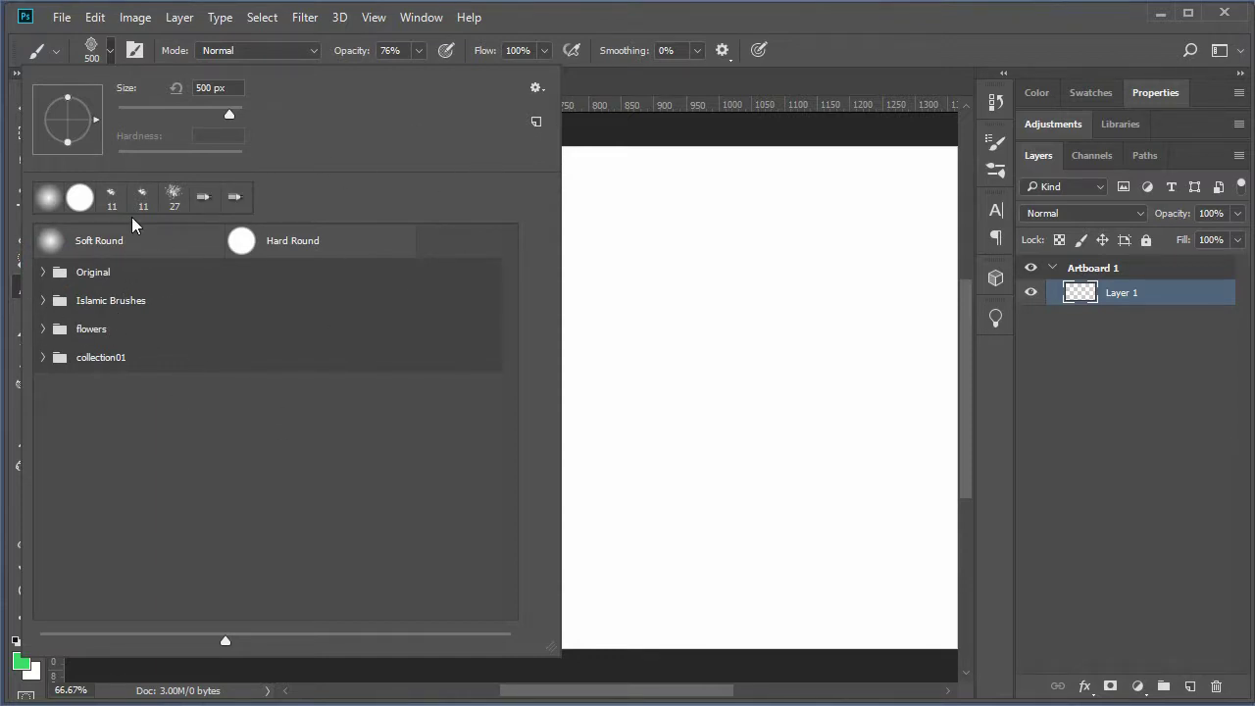
{"action": "left_click", "coordinate": [99, 239]}
{"action": "left_click", "coordinate": [104, 51]}
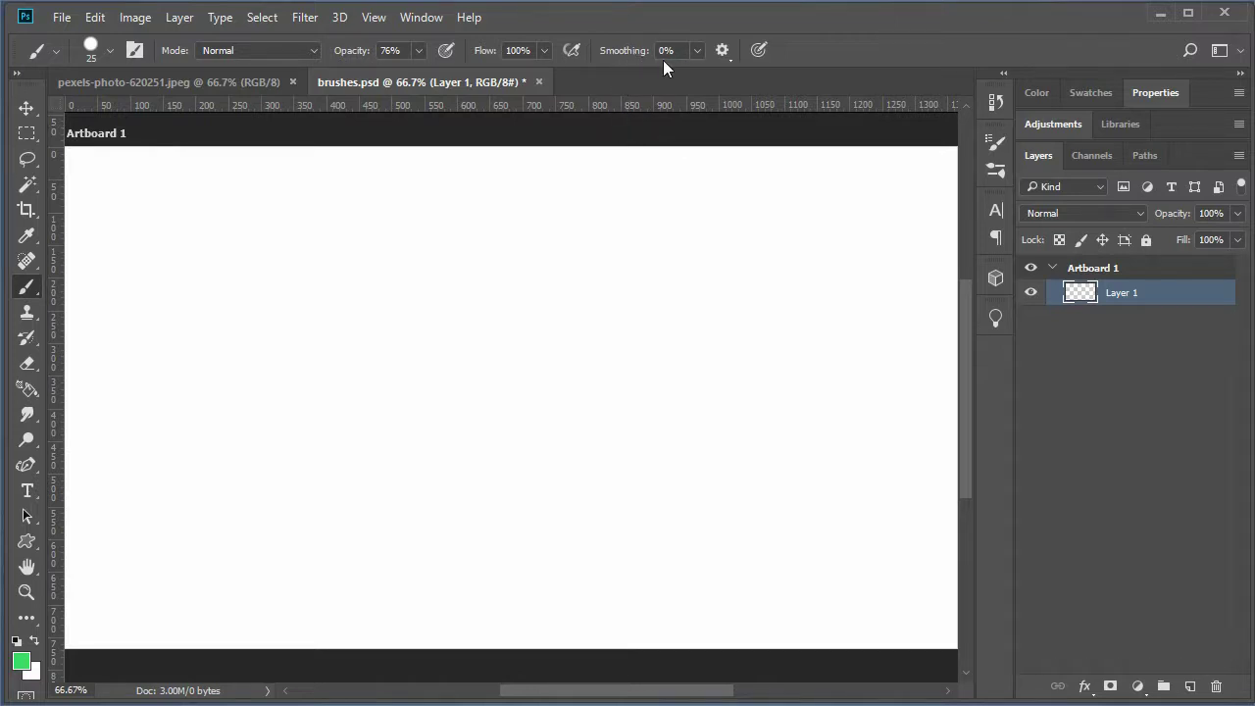
{"action": "left_click", "coordinate": [722, 50]}
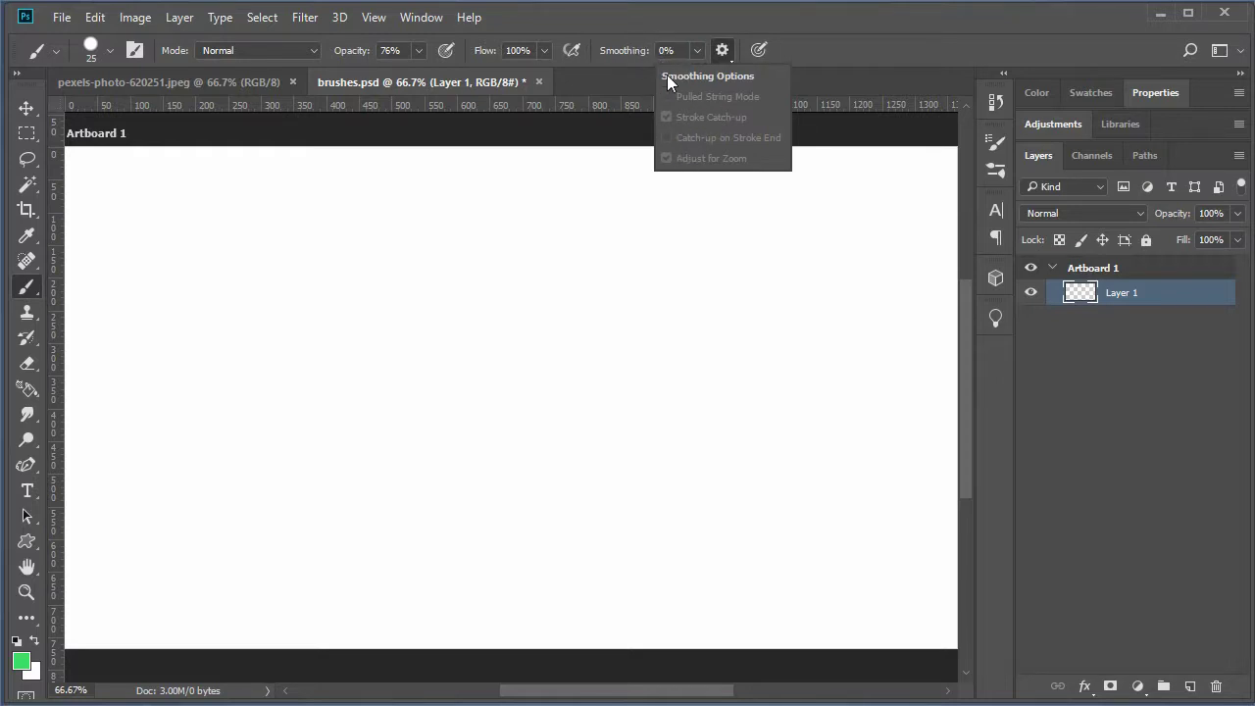
{"action": "left_click", "coordinate": [627, 58]}
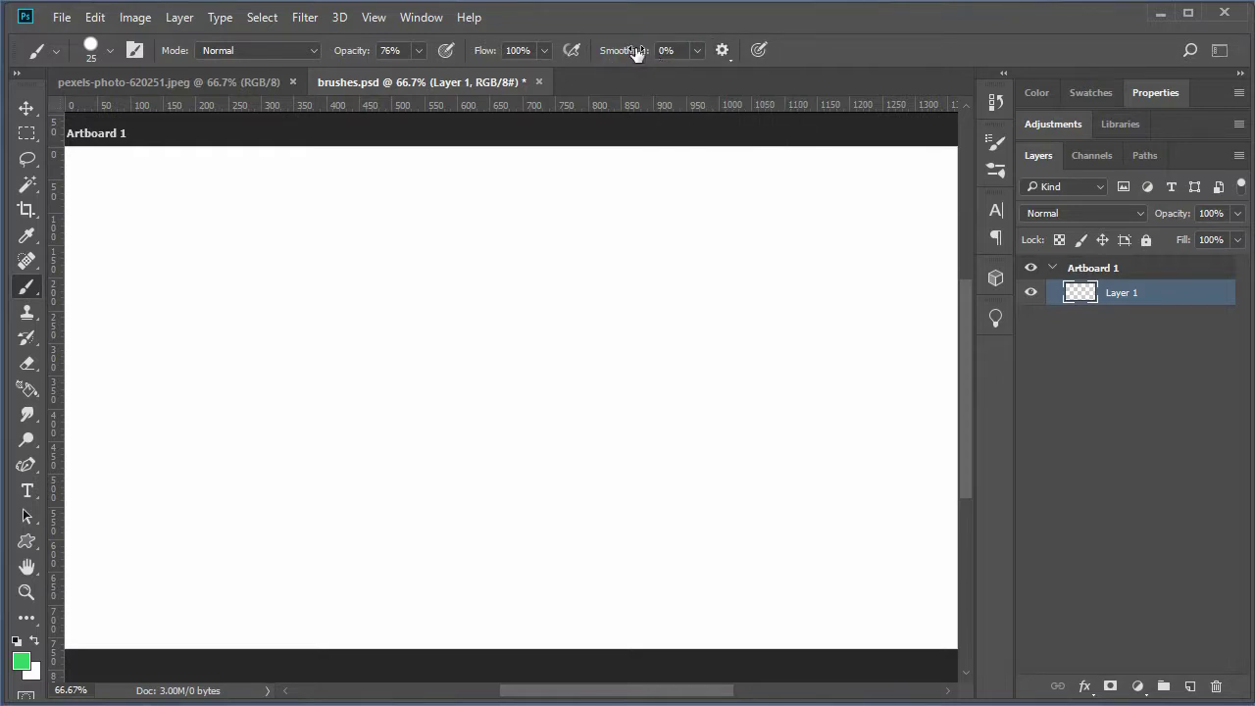
{"action": "left_click_drag", "start_coordinate": [636, 51], "coordinate": [657, 51]}
{"action": "left_click", "coordinate": [722, 50]}
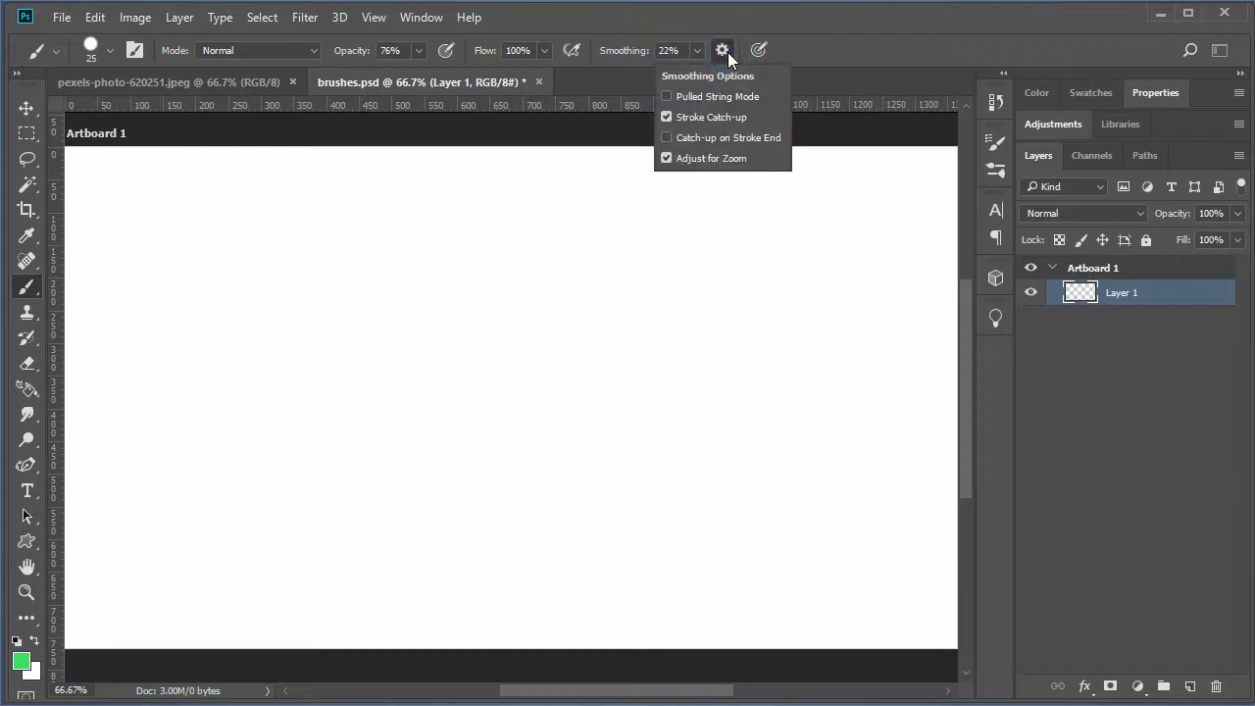
{"action": "left_click", "coordinate": [723, 50]}
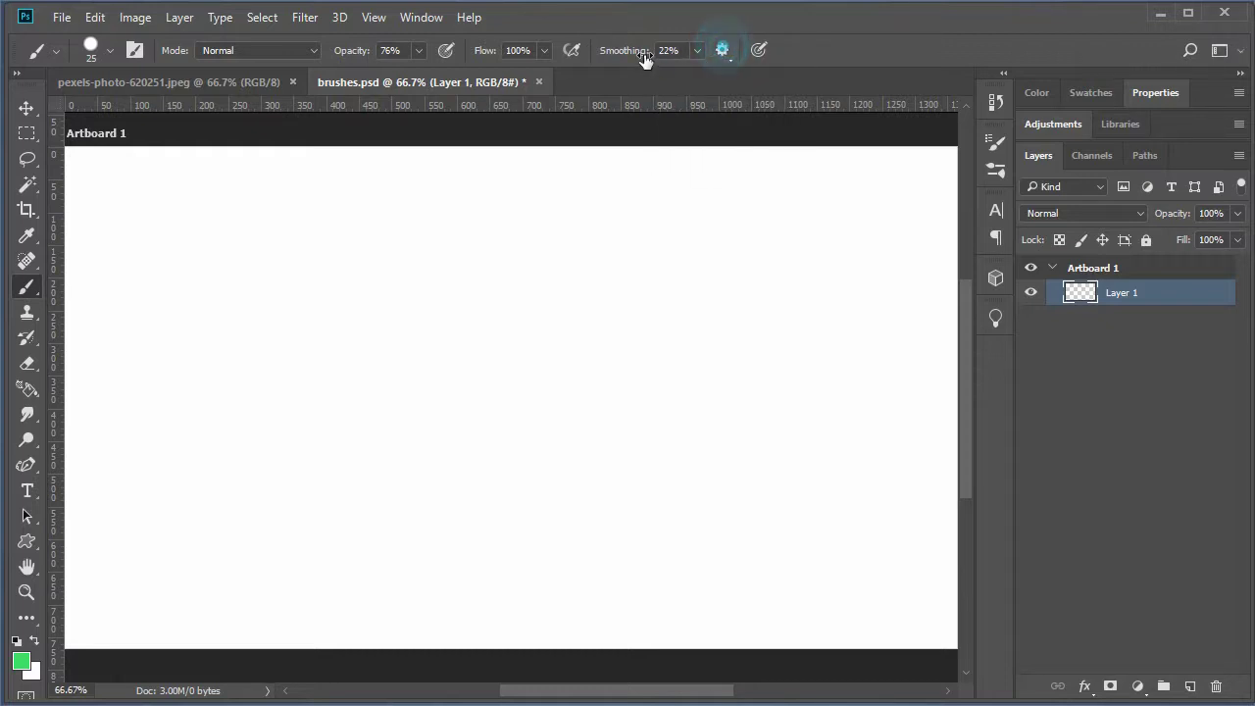
{"action": "left_click_drag", "start_coordinate": [638, 50], "coordinate": [578, 63]}
Step: Paint green wavy test strokes at the current Smoothing, at about 56%, and at 100%
{"action": "mouse_move", "coordinate": [908, 209]}
{"action": "left_mouse_down"}
{"action": "mouse_move", "coordinate": [838, 271]}
{"action": "mouse_move", "coordinate": [712, 232]}
{"action": "mouse_move", "coordinate": [523, 207]}
{"action": "mouse_move", "coordinate": [344, 216]}
{"action": "mouse_move", "coordinate": [196, 288]}
{"action": "mouse_move", "coordinate": [136, 211]}
{"action": "left_mouse_up"}
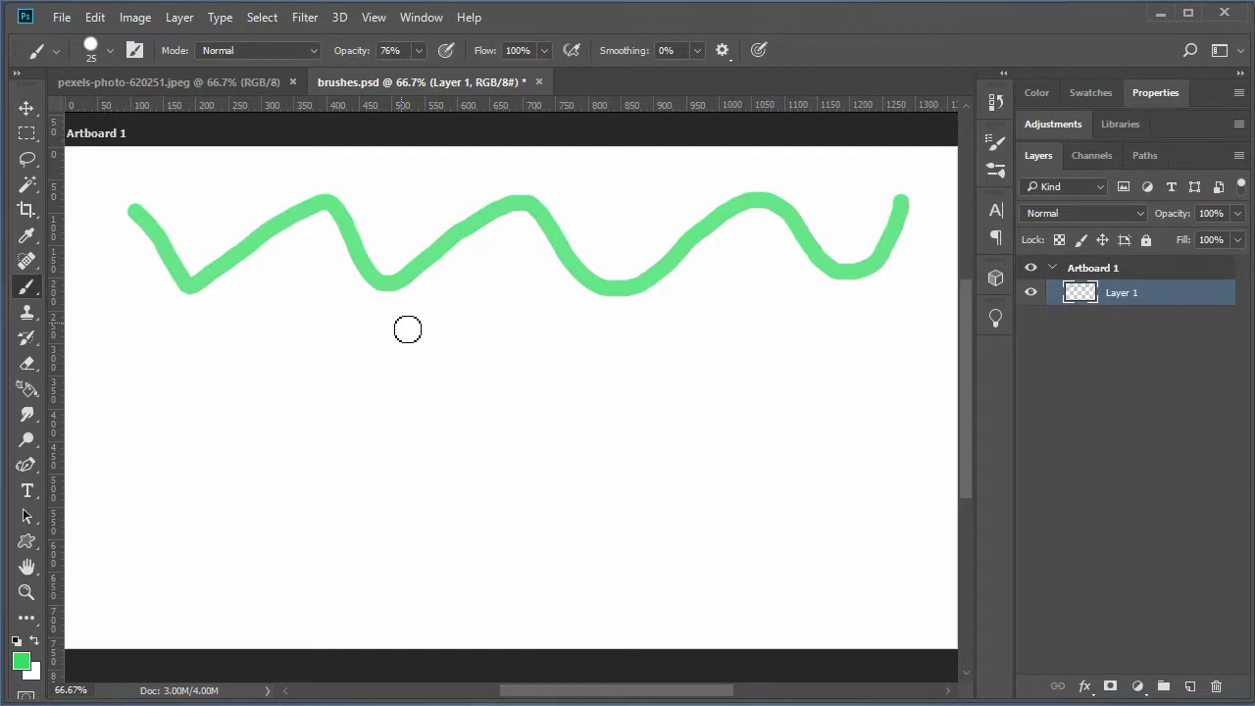
{"action": "left_click_drag", "start_coordinate": [611, 50], "coordinate": [645, 55]}
{"action": "mouse_move", "coordinate": [906, 337]}
{"action": "left_mouse_down"}
{"action": "mouse_move", "coordinate": [864, 407]}
{"action": "mouse_move", "coordinate": [679, 386]}
{"action": "mouse_move", "coordinate": [605, 421]}
{"action": "mouse_move", "coordinate": [580, 362]}
{"action": "mouse_move", "coordinate": [547, 336]}
{"action": "mouse_move", "coordinate": [499, 349]}
{"action": "mouse_move", "coordinate": [448, 390]}
{"action": "mouse_move", "coordinate": [395, 373]}
{"action": "mouse_move", "coordinate": [359, 328]}
{"action": "mouse_move", "coordinate": [261, 398]}
{"action": "mouse_move", "coordinate": [163, 331]}
{"action": "mouse_move", "coordinate": [112, 347]}
{"action": "mouse_move", "coordinate": [87, 393]}
{"action": "left_mouse_up"}
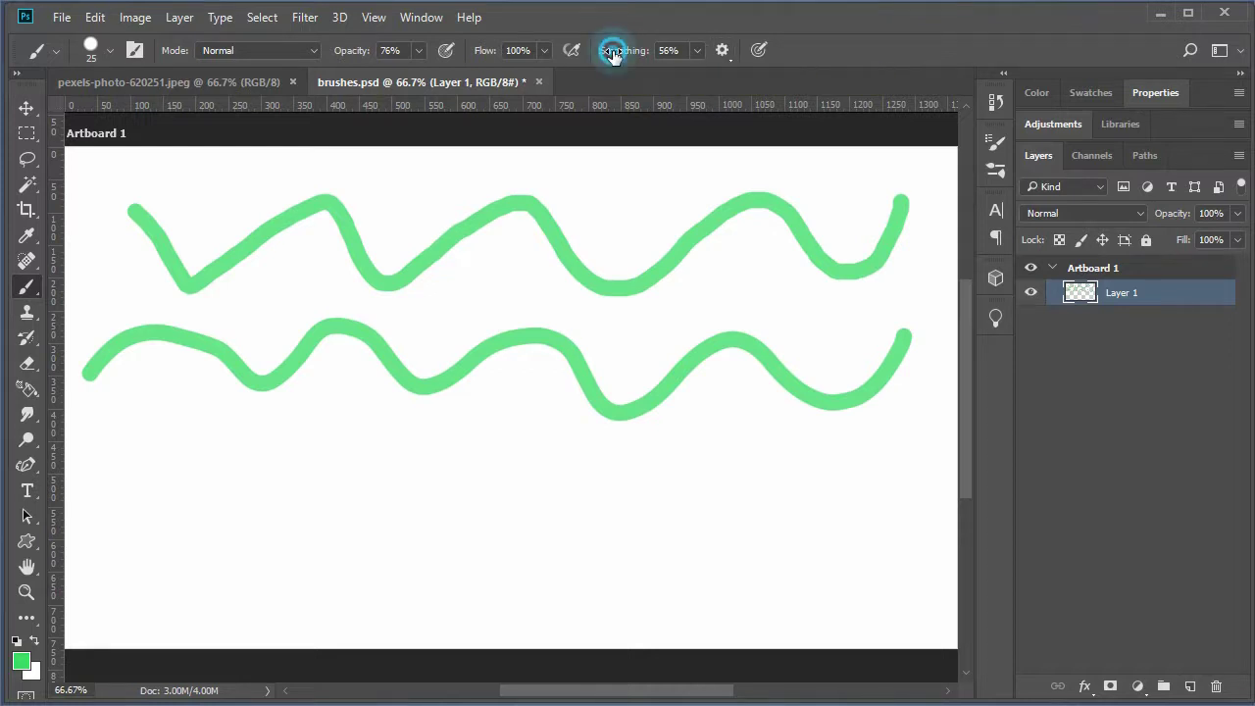
{"action": "left_click_drag", "start_coordinate": [611, 49], "coordinate": [654, 49]}
{"action": "mouse_move", "coordinate": [910, 457]}
{"action": "left_mouse_down"}
{"action": "mouse_move", "coordinate": [581, 530]}
{"action": "mouse_move", "coordinate": [555, 560]}
{"action": "mouse_move", "coordinate": [482, 493]}
{"action": "mouse_move", "coordinate": [392, 504]}
{"action": "mouse_move", "coordinate": [294, 538]}
{"action": "mouse_move", "coordinate": [257, 471]}
{"action": "mouse_move", "coordinate": [187, 563]}
{"action": "mouse_move", "coordinate": [107, 473]}
{"action": "mouse_move", "coordinate": [104, 446]}
{"action": "left_mouse_up"}
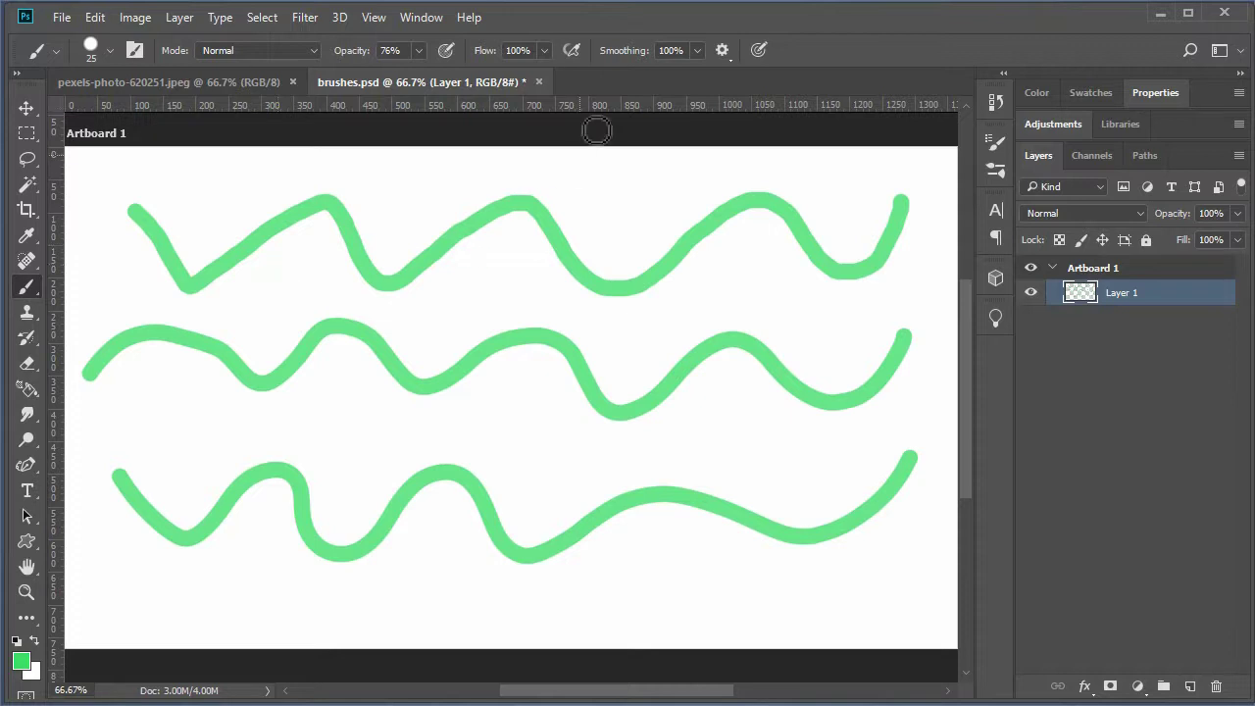
Step: Review Smoothing Options, then paint a long looping sweep and a lower curve in green
{"action": "left_click", "coordinate": [724, 51]}
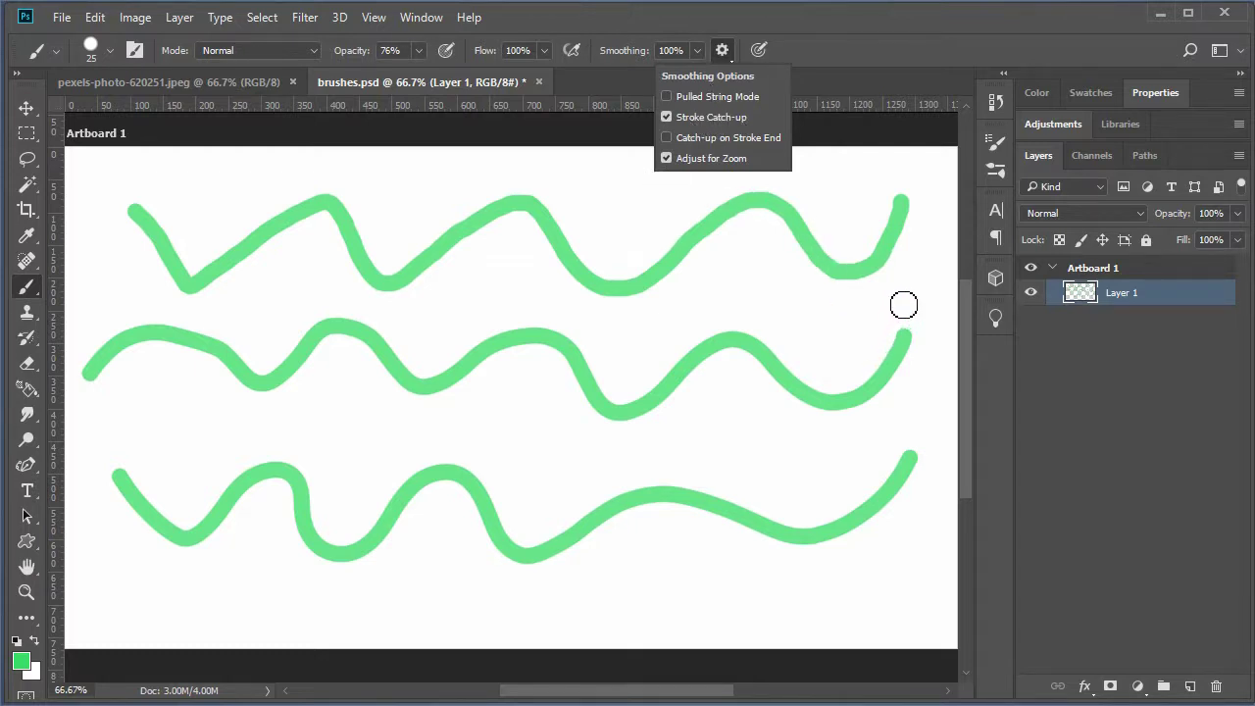
{"action": "mouse_move", "coordinate": [912, 291]}
{"action": "left_mouse_down"}
{"action": "mouse_move", "coordinate": [871, 327]}
{"action": "mouse_move", "coordinate": [798, 328]}
{"action": "mouse_move", "coordinate": [703, 304]}
{"action": "mouse_move", "coordinate": [605, 325]}
{"action": "mouse_move", "coordinate": [484, 282]}
{"action": "mouse_move", "coordinate": [434, 311]}
{"action": "mouse_move", "coordinate": [297, 272]}
{"action": "mouse_move", "coordinate": [236, 311]}
{"action": "mouse_move", "coordinate": [131, 291]}
{"action": "mouse_move", "coordinate": [140, 416]}
{"action": "mouse_move", "coordinate": [324, 440]}
{"action": "left_mouse_up"}
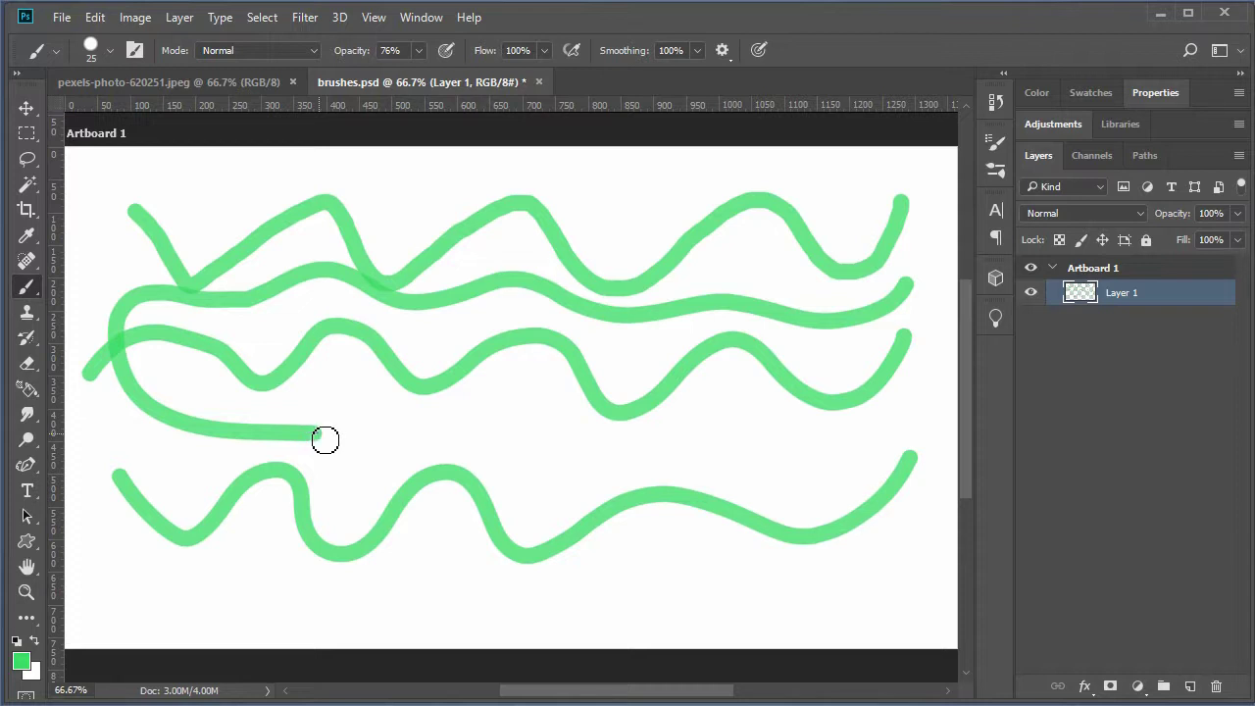
{"action": "mouse_move", "coordinate": [325, 440]}
{"action": "left_mouse_down"}
{"action": "mouse_move", "coordinate": [350, 429]}
{"action": "mouse_move", "coordinate": [697, 429]}
{"action": "mouse_move", "coordinate": [882, 469]}
{"action": "left_mouse_up"}
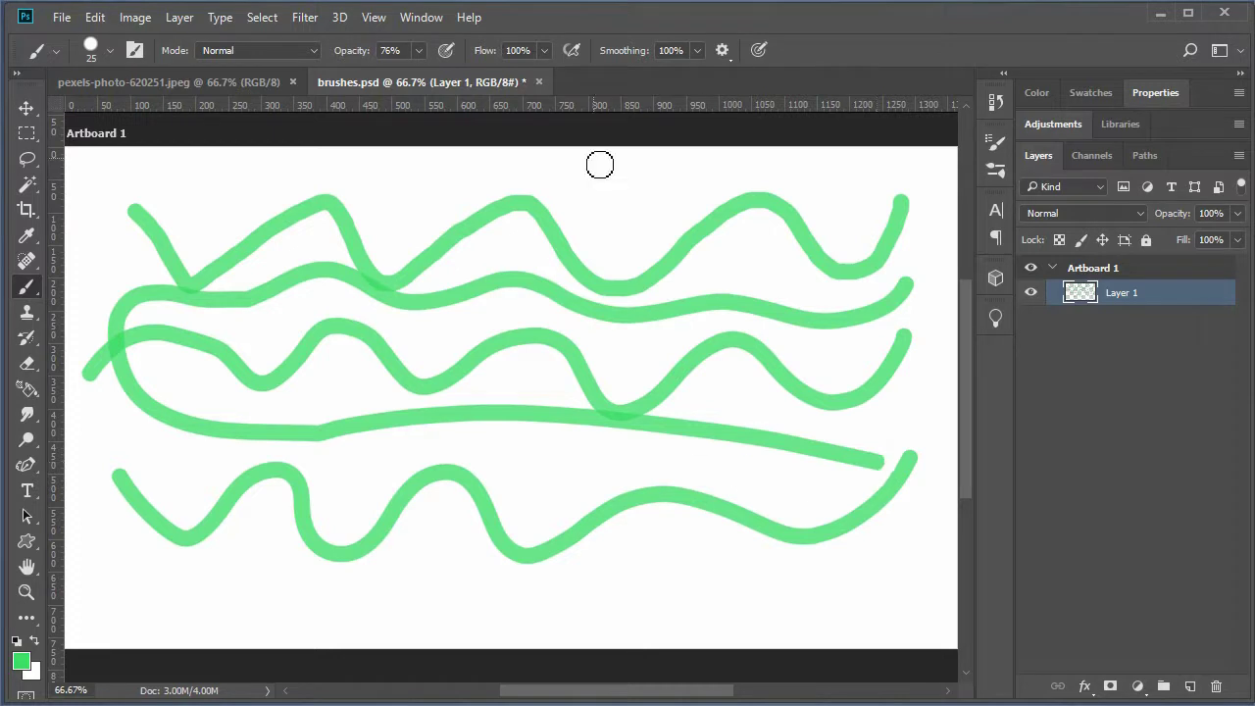
Step: Delete the test-stroke layer, enable Catch-up on Stroke End, and add an empty Layer 1
{"action": "key", "text": "Delete"}
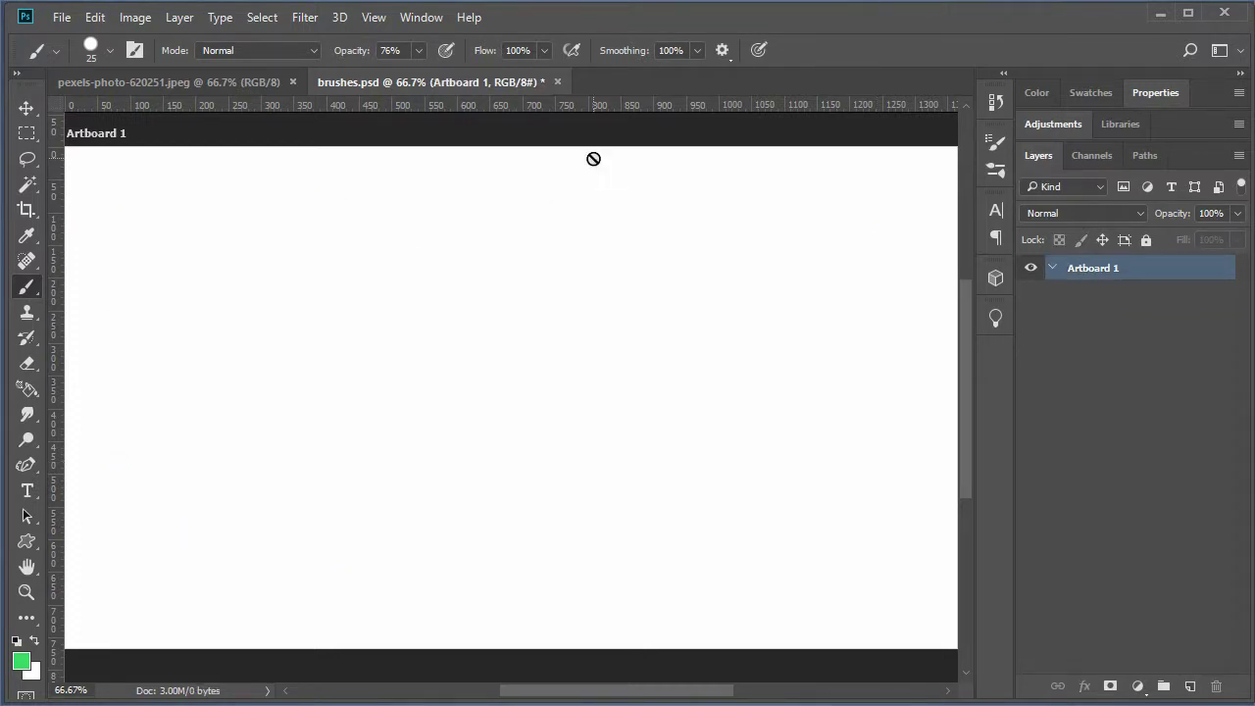
{"action": "left_click", "coordinate": [724, 51]}
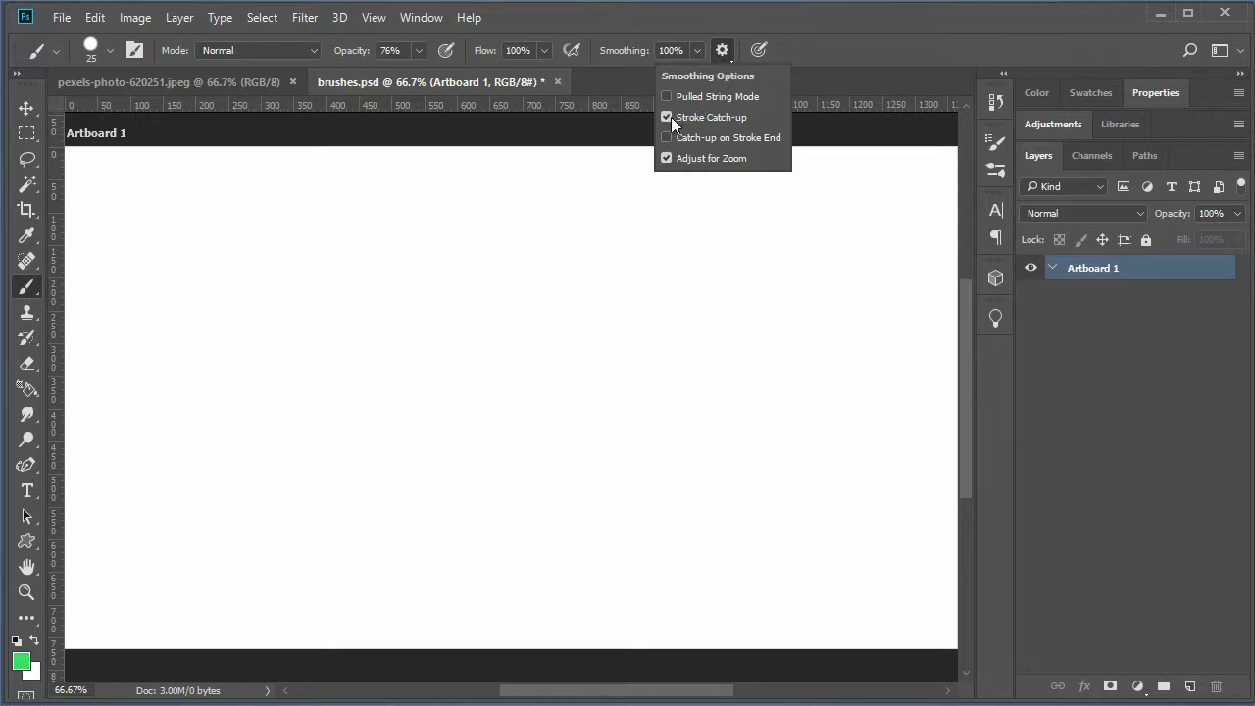
{"action": "left_click", "coordinate": [747, 139]}
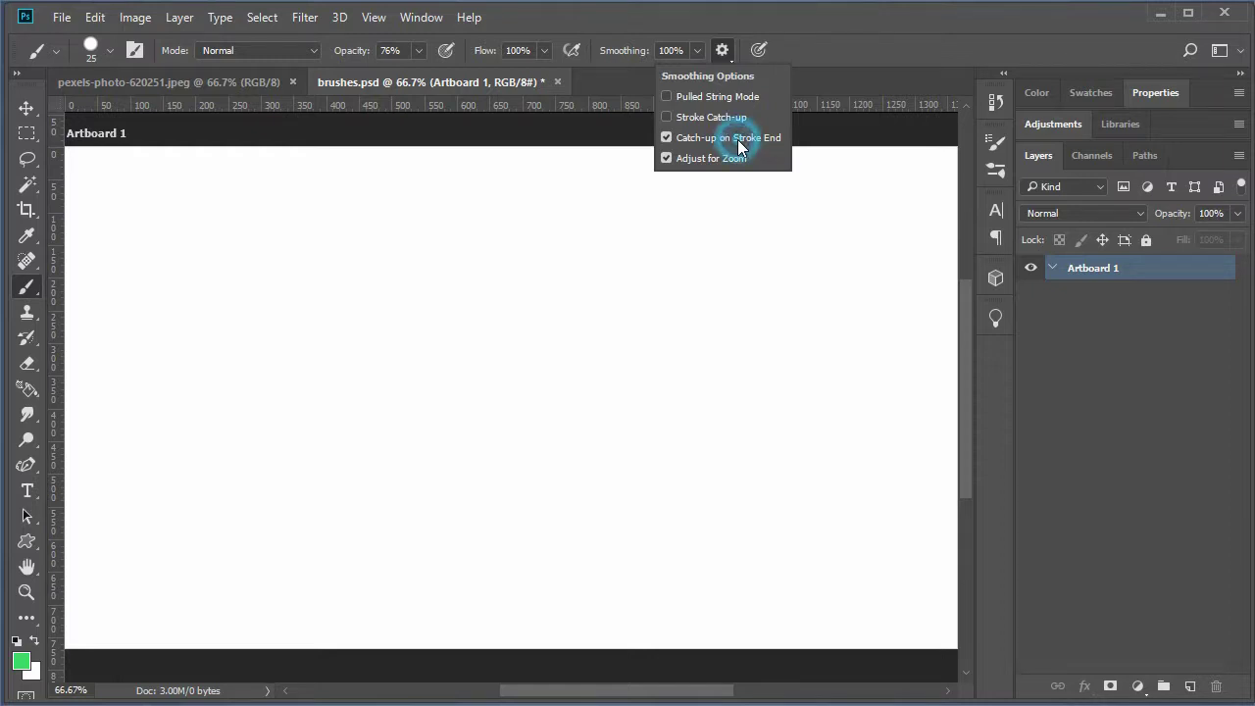
{"action": "left_click", "coordinate": [726, 53]}
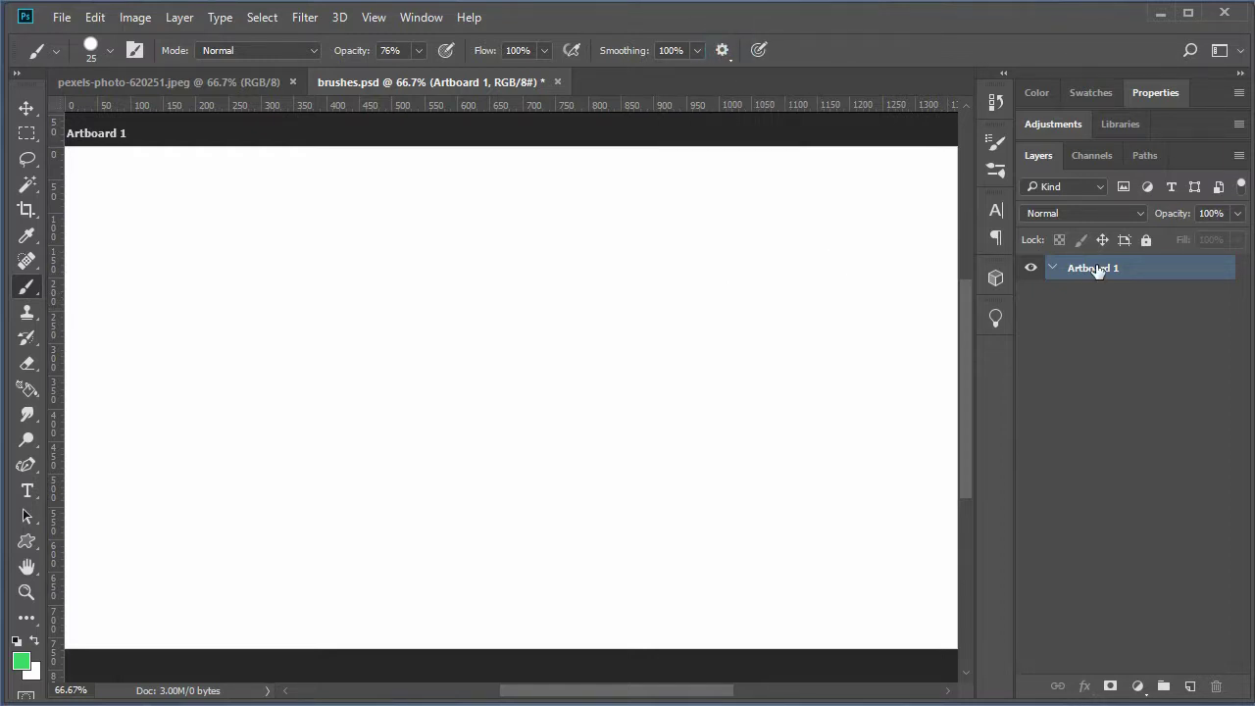
{"action": "left_click", "coordinate": [1100, 458]}
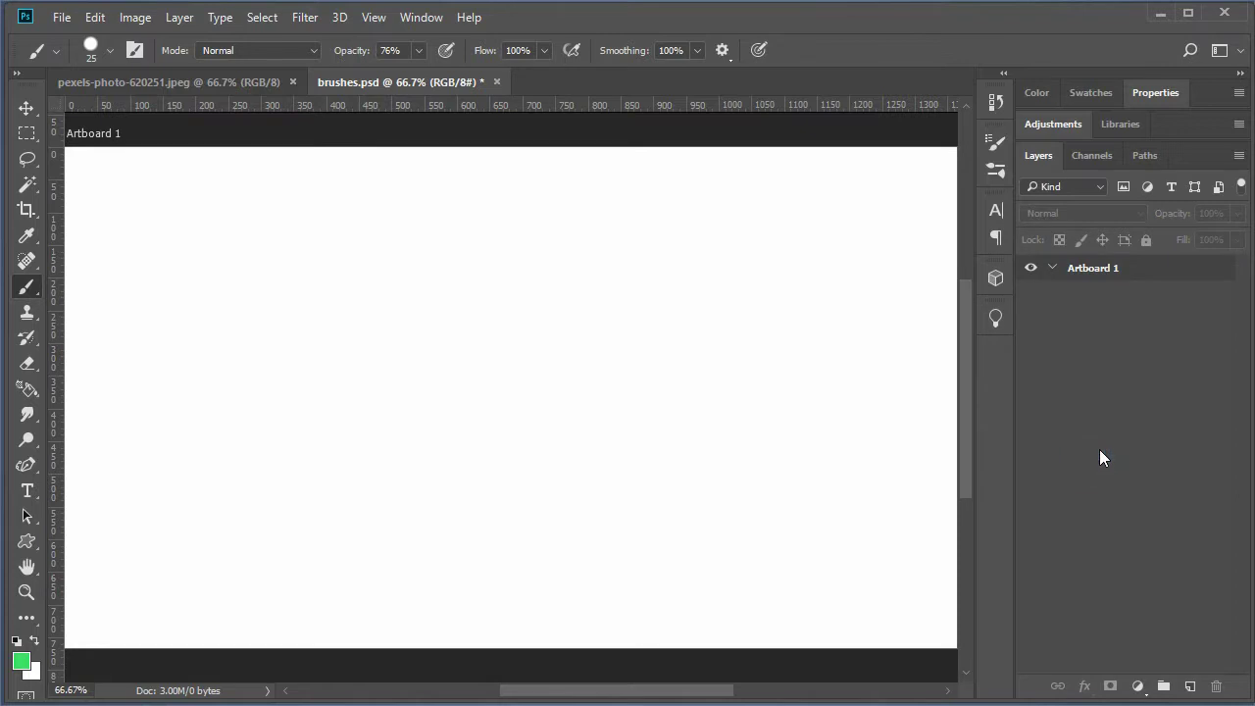
{"action": "left_click", "coordinate": [1190, 687]}
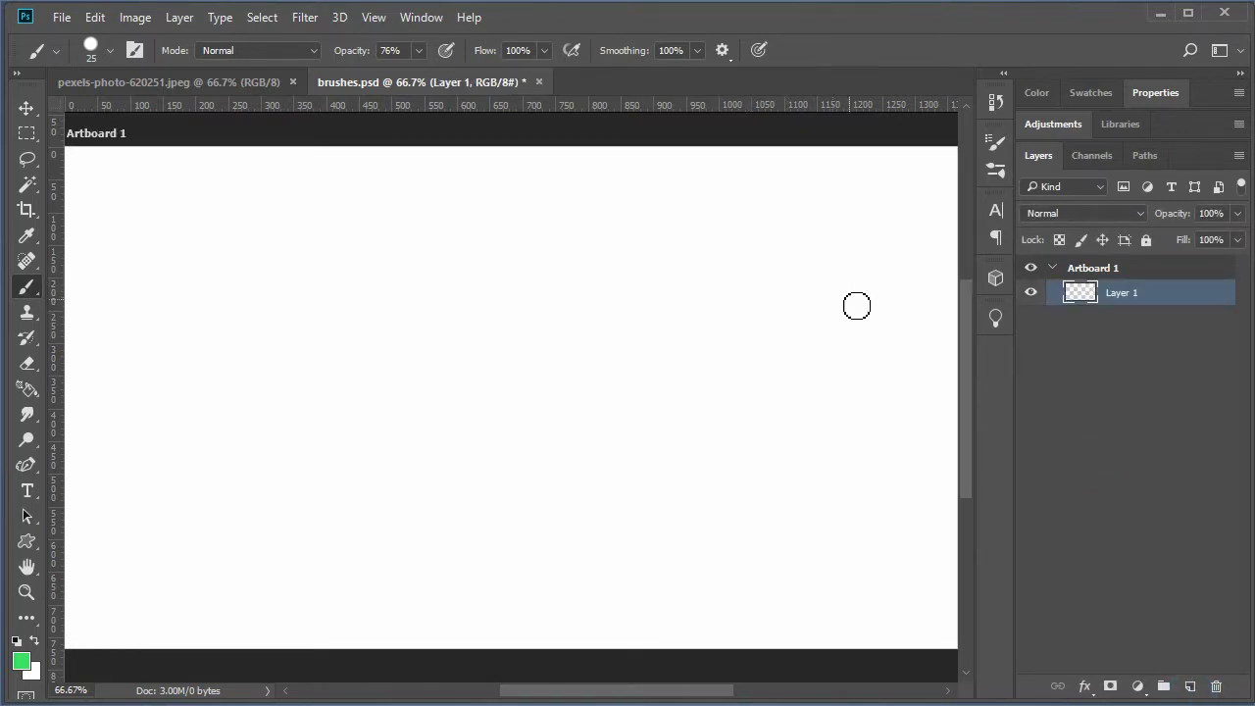
Step: Paint a long green S-curve across the top and a wavy stroke below on Layer 1
{"action": "left_click_drag", "start_coordinate": [905, 300], "coordinate": [647, 252]}
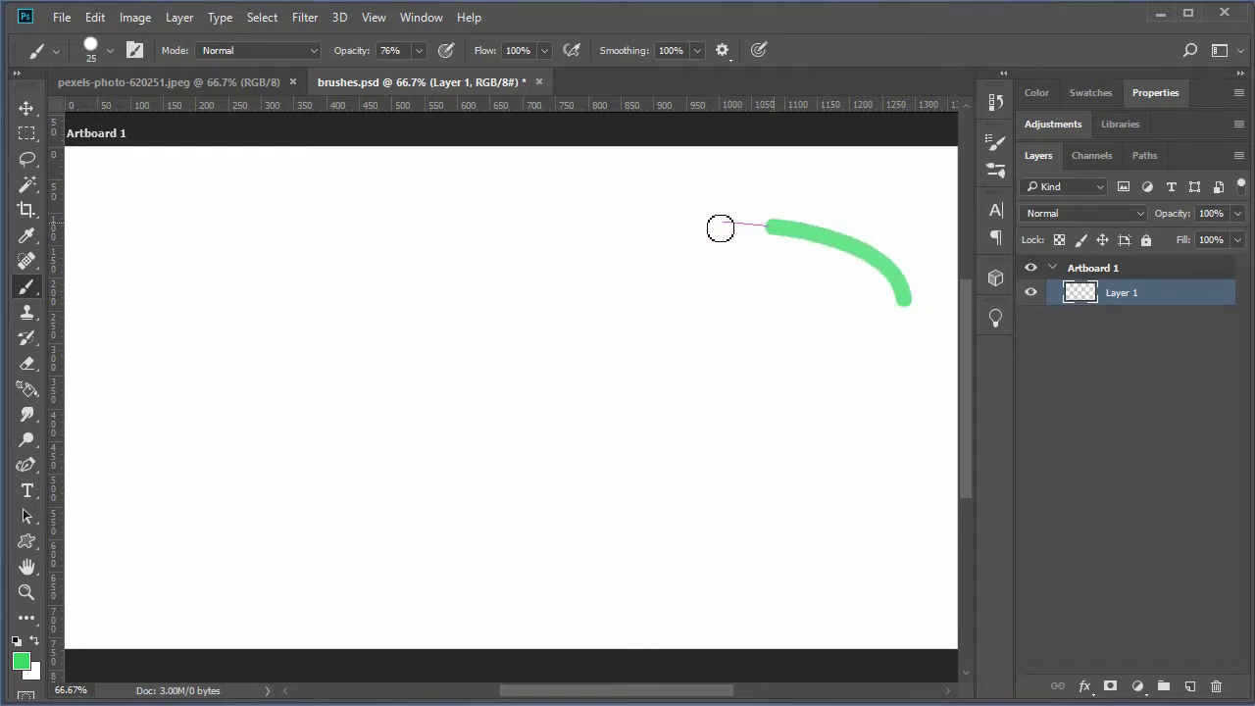
{"action": "mouse_move", "coordinate": [592, 302]}
{"action": "left_mouse_down"}
{"action": "mouse_move", "coordinate": [426, 395]}
{"action": "mouse_move", "coordinate": [202, 316]}
{"action": "mouse_move", "coordinate": [185, 256]}
{"action": "left_mouse_up"}
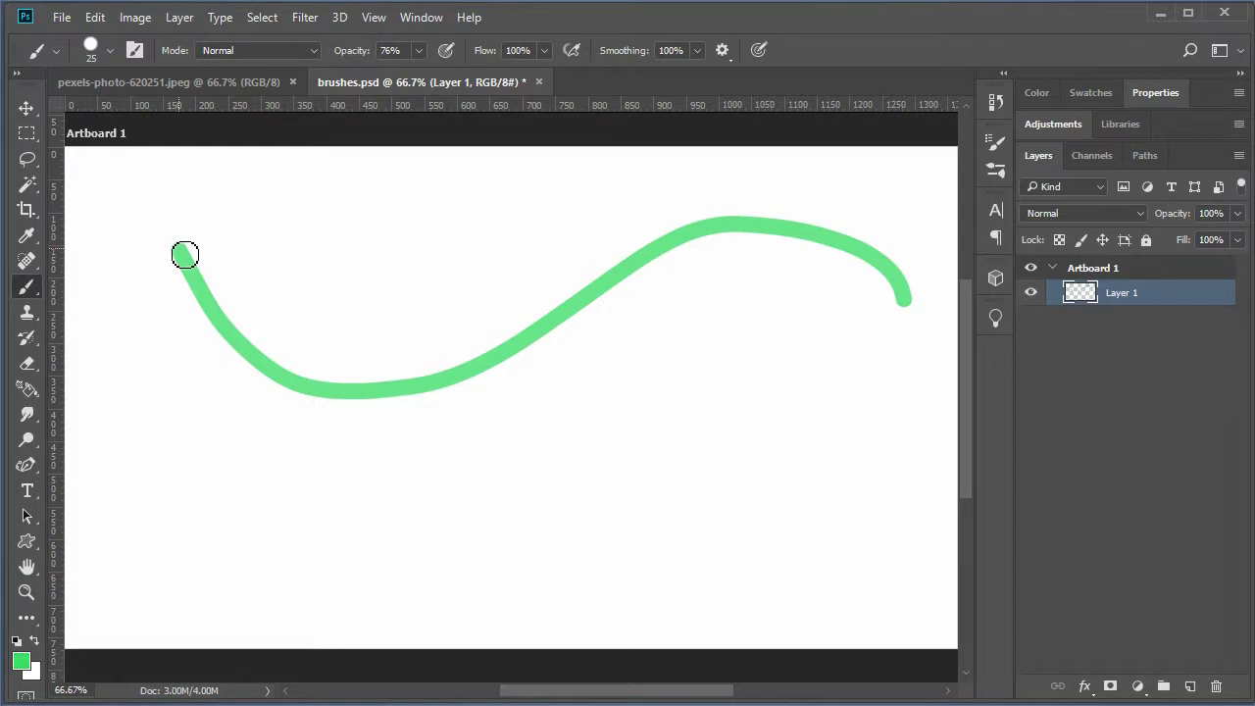
{"action": "mouse_move", "coordinate": [140, 447]}
{"action": "left_mouse_down"}
{"action": "mouse_move", "coordinate": [168, 493]}
{"action": "mouse_move", "coordinate": [253, 462]}
{"action": "mouse_move", "coordinate": [373, 555]}
{"action": "mouse_move", "coordinate": [435, 481]}
{"action": "mouse_move", "coordinate": [518, 447]}
{"action": "mouse_move", "coordinate": [560, 535]}
{"action": "mouse_move", "coordinate": [634, 572]}
{"action": "mouse_move", "coordinate": [739, 434]}
{"action": "mouse_move", "coordinate": [834, 394]}
{"action": "left_mouse_up"}
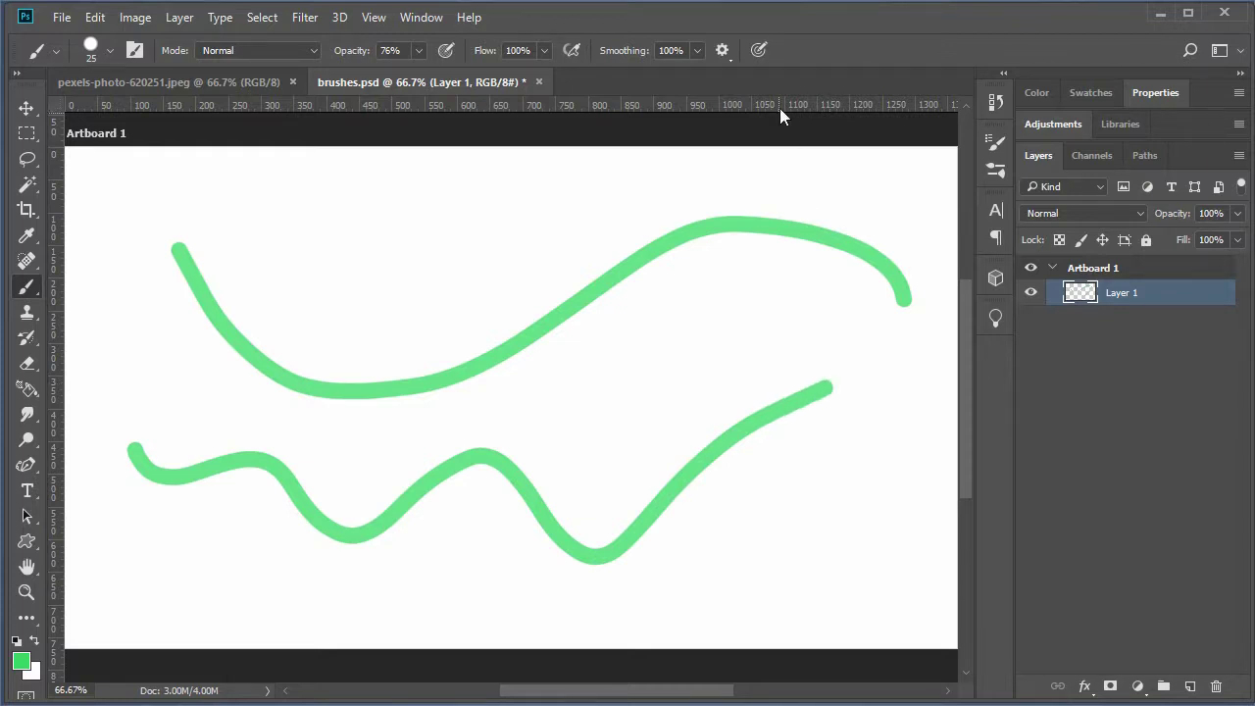
Step: Turn on Pulled String Mode in the brush Smoothing Options
{"action": "left_click", "coordinate": [724, 50]}
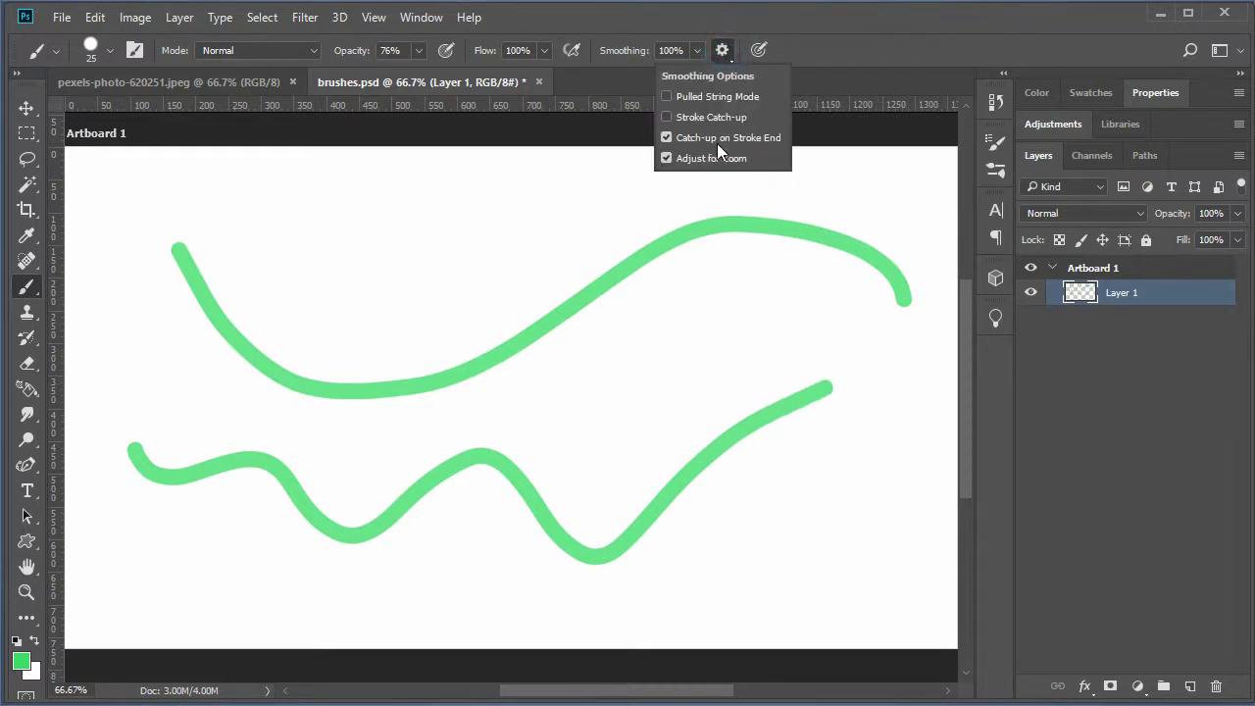
{"action": "left_click", "coordinate": [377, 298]}
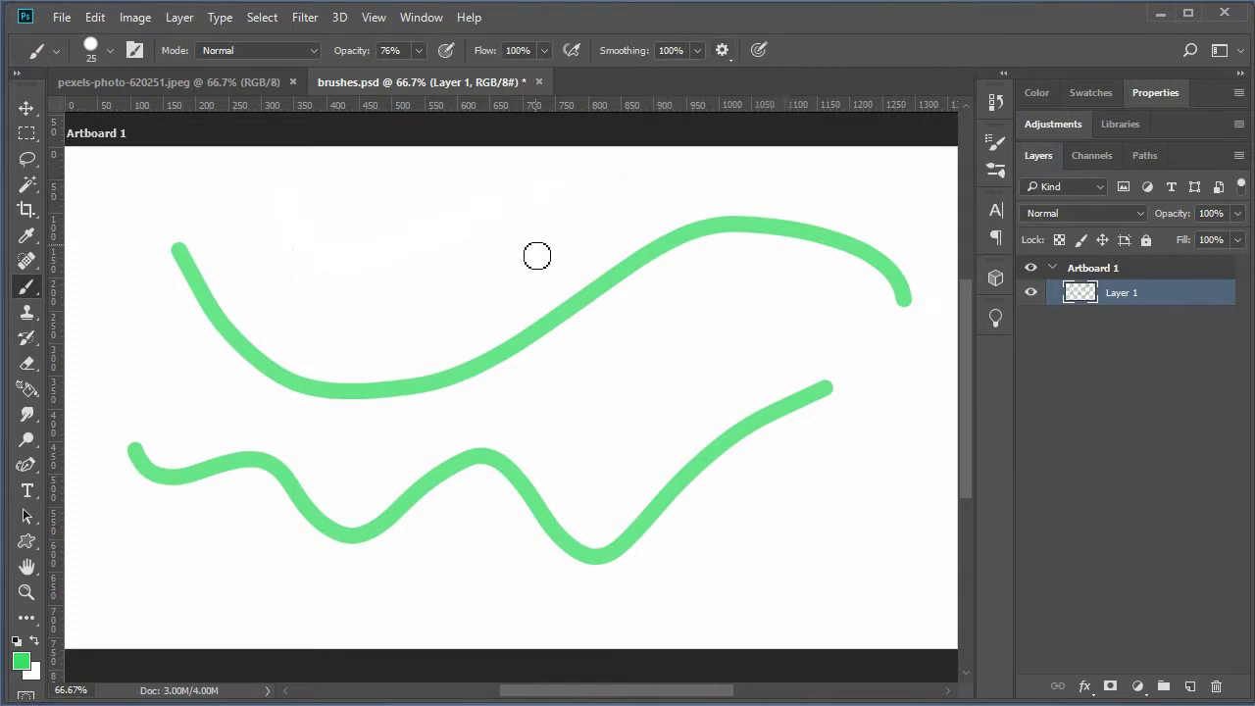
{"action": "left_click", "coordinate": [723, 50]}
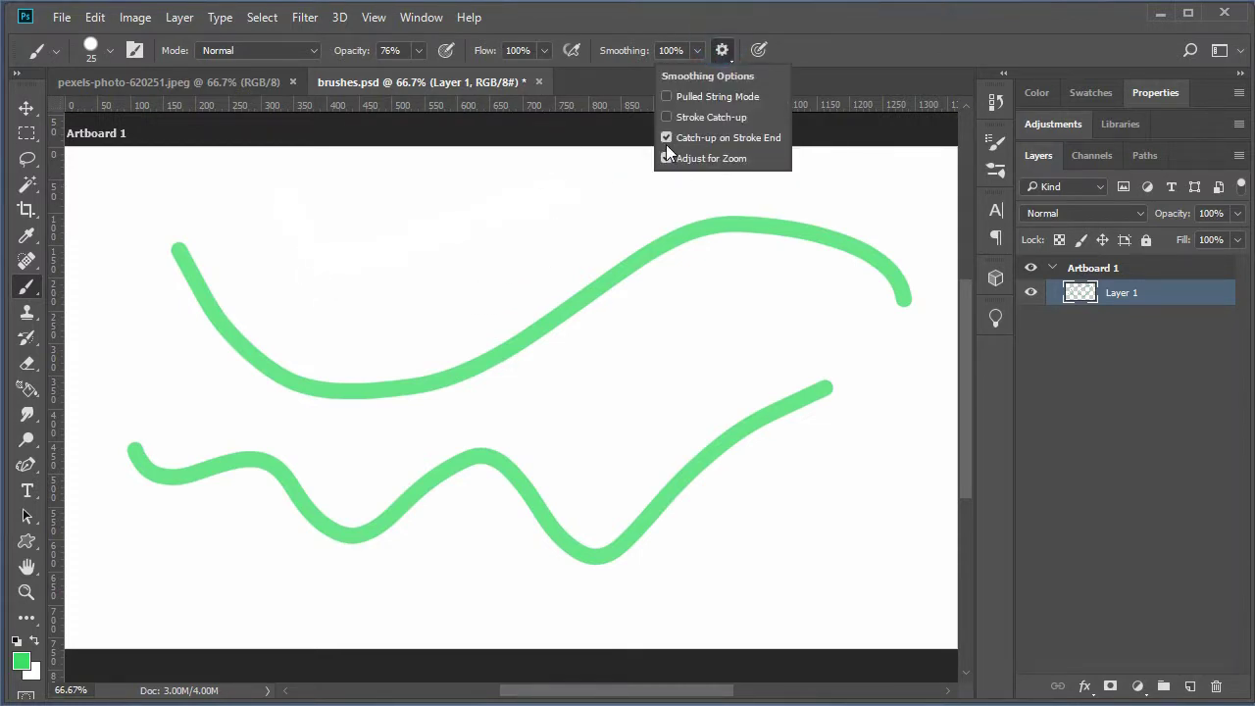
{"action": "left_click", "coordinate": [703, 98]}
{"action": "left_click", "coordinate": [1079, 294]}
Step: Erase all green strokes from Layer 1 and deselect the canvas
{"action": "key", "text": "ctrl+a"}
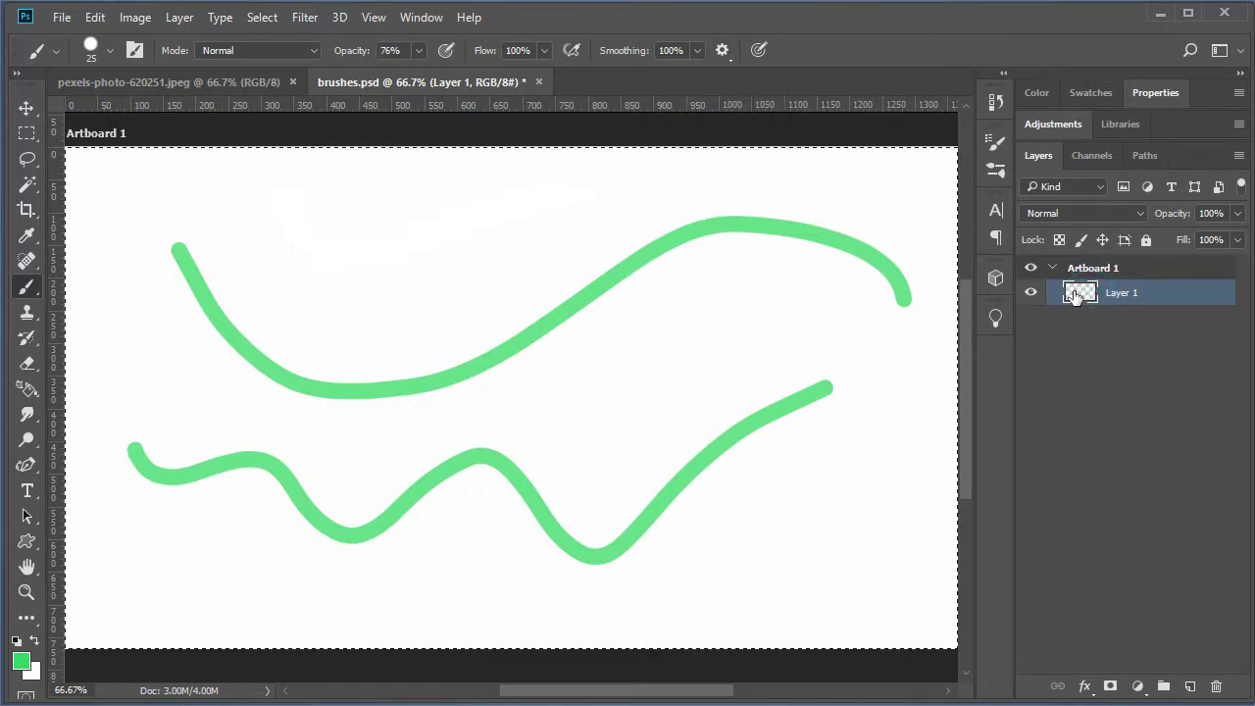
{"action": "key", "text": "Delete"}
{"action": "key", "text": "ctrl+d"}
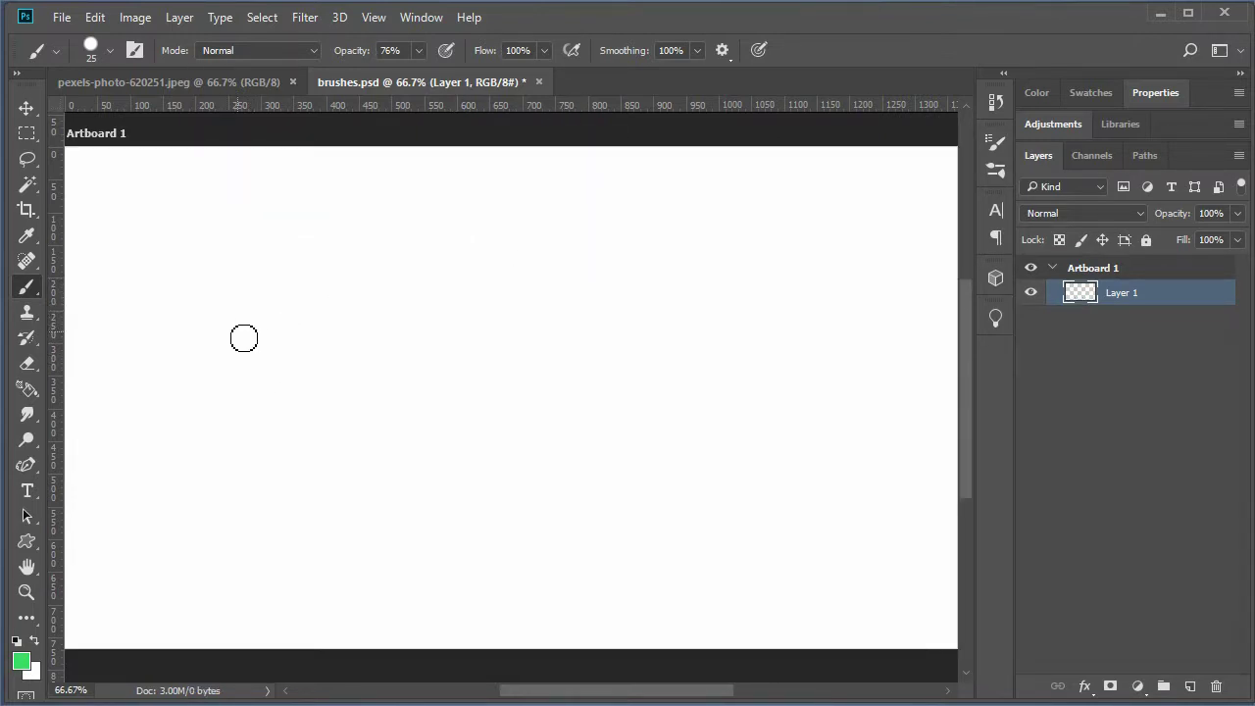
Step: Paint a green leaf outline with a sharp tip and central vein on Layer 1
{"action": "mouse_move", "coordinate": [249, 331]}
{"action": "left_mouse_down"}
{"action": "mouse_move", "coordinate": [284, 347]}
{"action": "mouse_move", "coordinate": [398, 342]}
{"action": "mouse_move", "coordinate": [361, 258]}
{"action": "mouse_move", "coordinate": [317, 230]}
{"action": "mouse_move", "coordinate": [196, 207]}
{"action": "mouse_move", "coordinate": [128, 334]}
{"action": "mouse_move", "coordinate": [217, 435]}
{"action": "mouse_move", "coordinate": [370, 381]}
{"action": "mouse_move", "coordinate": [337, 226]}
{"action": "mouse_move", "coordinate": [193, 241]}
{"action": "mouse_move", "coordinate": [181, 395]}
{"action": "mouse_move", "coordinate": [303, 415]}
{"action": "mouse_move", "coordinate": [344, 344]}
{"action": "mouse_move", "coordinate": [383, 336]}
{"action": "mouse_move", "coordinate": [363, 212]}
{"action": "mouse_move", "coordinate": [294, 272]}
{"action": "mouse_move", "coordinate": [343, 195]}
{"action": "mouse_move", "coordinate": [311, 333]}
{"action": "mouse_move", "coordinate": [367, 205]}
{"action": "mouse_move", "coordinate": [504, 190]}
{"action": "mouse_move", "coordinate": [700, 196]}
{"action": "mouse_move", "coordinate": [759, 261]}
{"action": "mouse_move", "coordinate": [816, 430]}
{"action": "mouse_move", "coordinate": [653, 364]}
{"action": "mouse_move", "coordinate": [548, 269]}
{"action": "mouse_move", "coordinate": [522, 281]}
{"action": "left_mouse_up"}
{"action": "mouse_move", "coordinate": [498, 350]}
{"action": "left_mouse_down"}
{"action": "mouse_move", "coordinate": [510, 382]}
{"action": "mouse_move", "coordinate": [454, 471]}
{"action": "mouse_move", "coordinate": [330, 507]}
{"action": "mouse_move", "coordinate": [212, 437]}
{"action": "mouse_move", "coordinate": [104, 256]}
{"action": "mouse_move", "coordinate": [236, 335]}
{"action": "left_mouse_up"}
{"action": "mouse_move", "coordinate": [334, 328]}
{"action": "left_mouse_down"}
{"action": "mouse_move", "coordinate": [406, 288]}
{"action": "mouse_move", "coordinate": [591, 245]}
{"action": "mouse_move", "coordinate": [742, 265]}
{"action": "mouse_move", "coordinate": [863, 305]}
{"action": "left_mouse_up"}
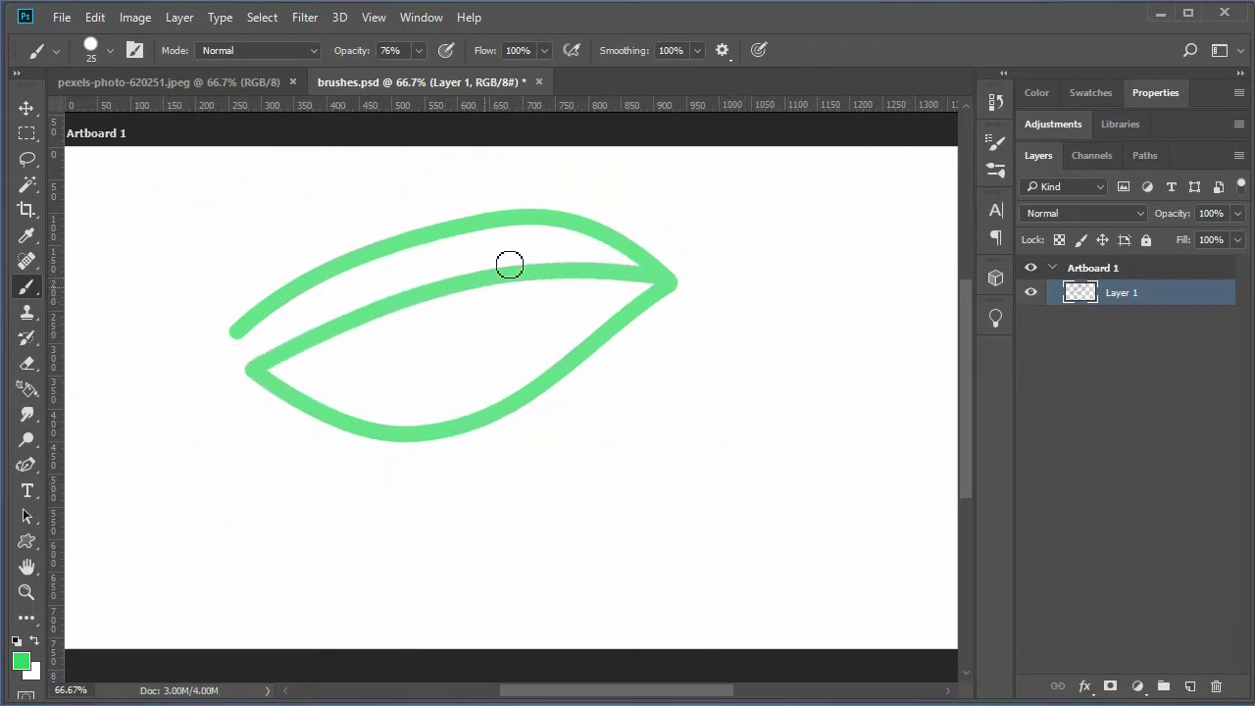
{"action": "left_click", "coordinate": [723, 50]}
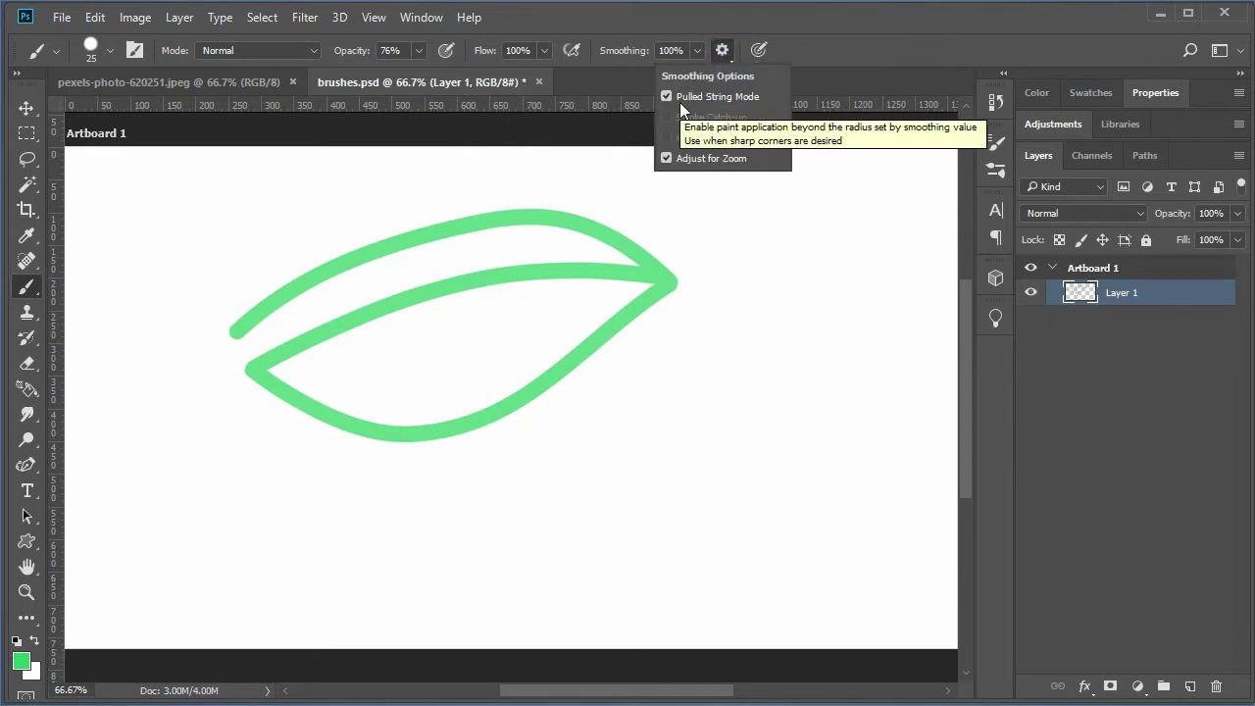
{"action": "left_click", "coordinate": [787, 38]}
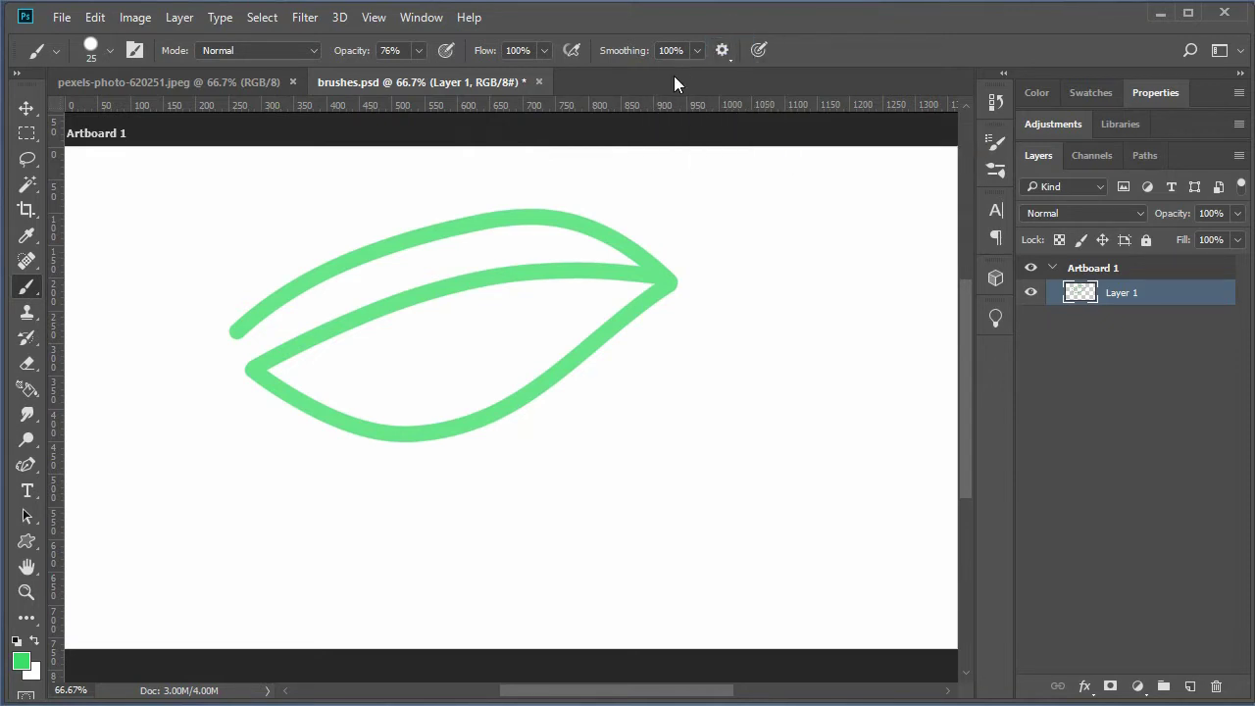